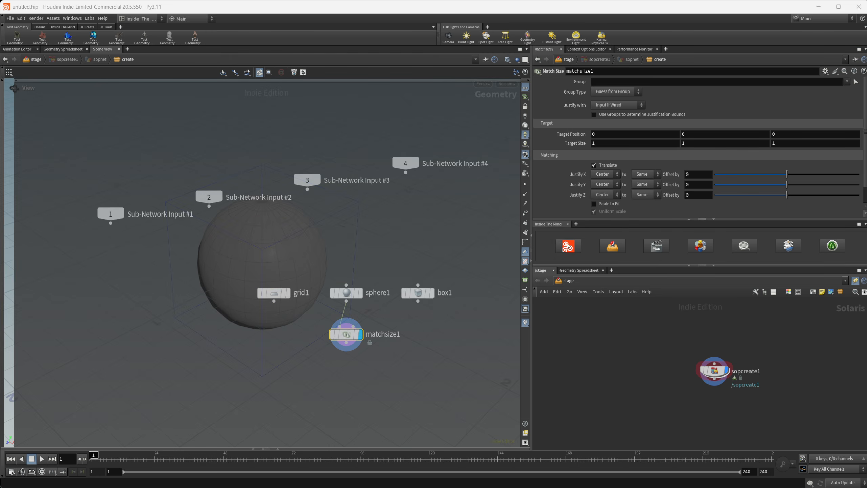
Set Justify Y to Min on the sphere's Match Size node and duplicate that node beneath box1, connected to it
{"action": "left_click", "coordinate": [604, 185]}
{"action": "left_click", "coordinate": [601, 195]}
{"action": "left_click_drag", "start_coordinate": [349, 335], "coordinate": [394, 334], "text": "alt"}
{"action": "left_click_drag", "start_coordinate": [418, 301], "coordinate": [423, 335]}
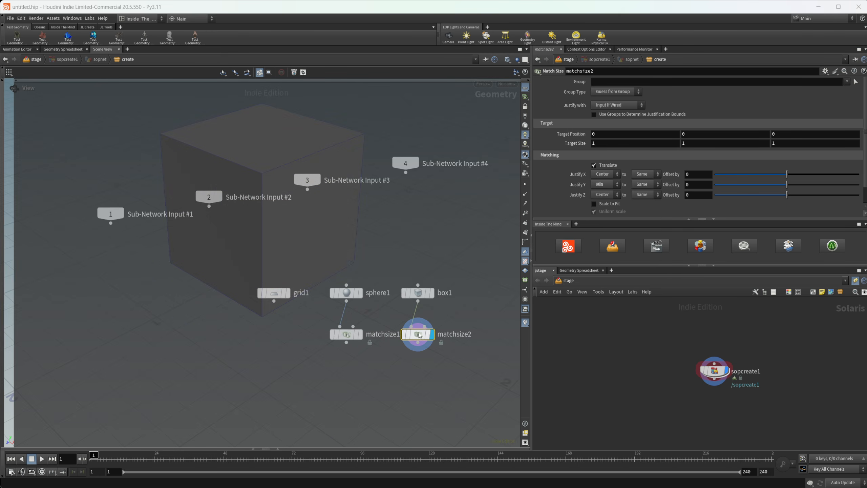
Add a Merge node, connect grid1 and both Match Size nodes to it, and make it the displayed node
{"action": "key", "text": "Tab"}
{"action": "type", "text": "mer"}
{"action": "key", "text": "Return"}
{"action": "left_click", "coordinate": [302, 397]}
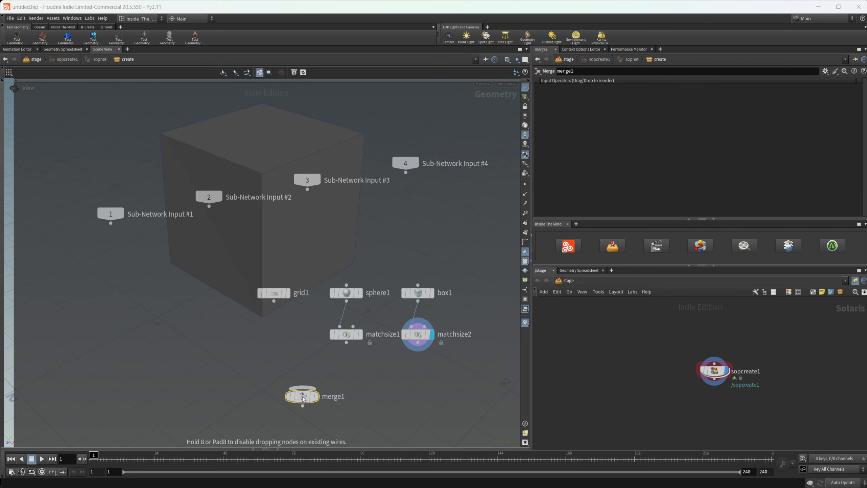
{"action": "left_click_drag", "start_coordinate": [274, 300], "coordinate": [302, 388]}
{"action": "left_click_drag", "start_coordinate": [444, 359], "coordinate": [303, 393]}
{"action": "left_click", "coordinate": [302, 396]}
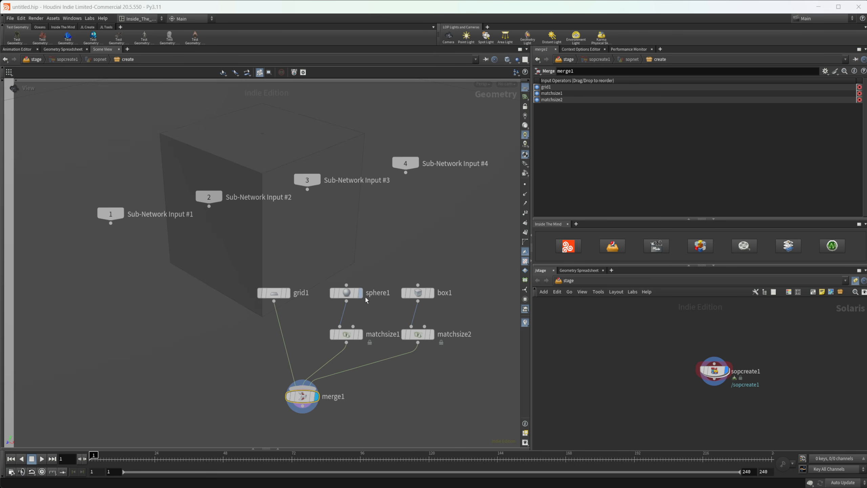
Move box1 along X to a centre of about 1.13
{"action": "left_click", "coordinate": [421, 295]}
{"action": "key", "text": "Return"}
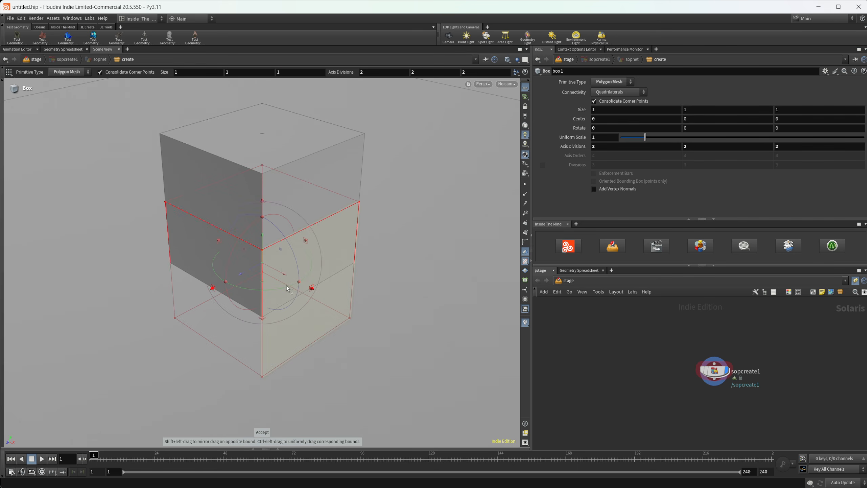
{"action": "left_click_drag", "start_coordinate": [288, 284], "coordinate": [429, 309]}
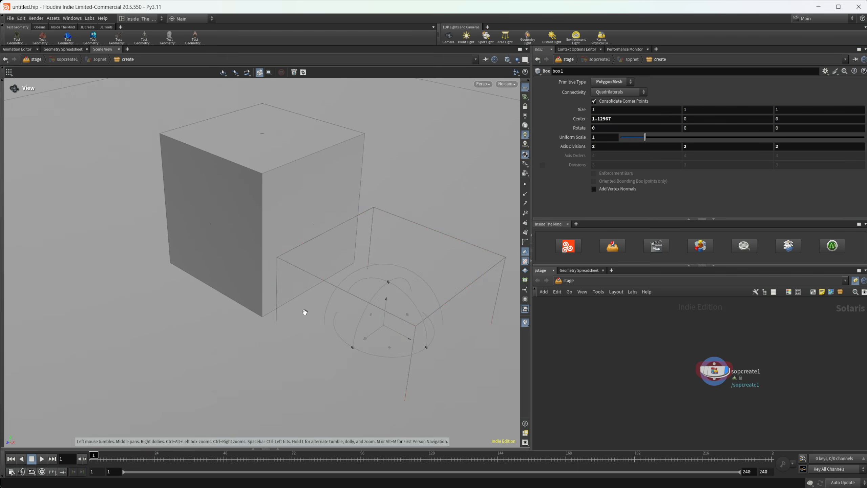
{"action": "right_click_drag", "start_coordinate": [304, 311], "coordinate": [174, 324], "text": "alt"}
{"action": "key", "text": "n"}
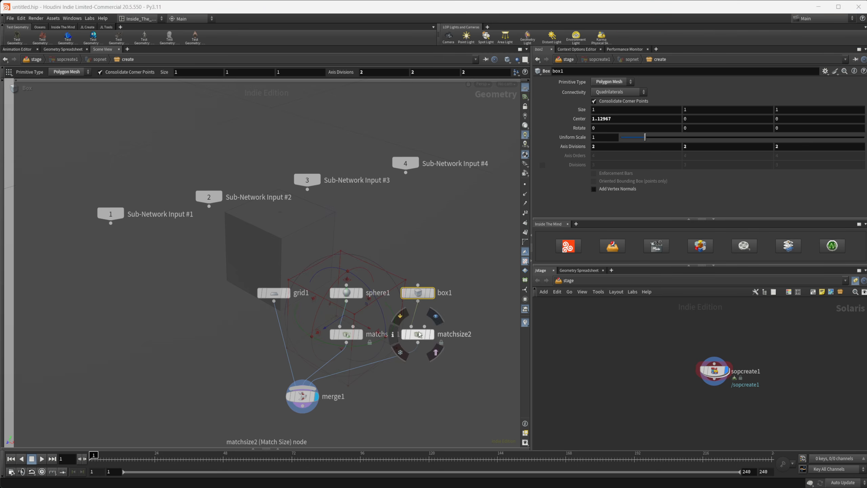
Set Justify X and Justify Z to None on the box's Match Size node
{"action": "left_click", "coordinate": [418, 334]}
{"action": "left_click", "coordinate": [602, 175]}
{"action": "left_click", "coordinate": [601, 174]}
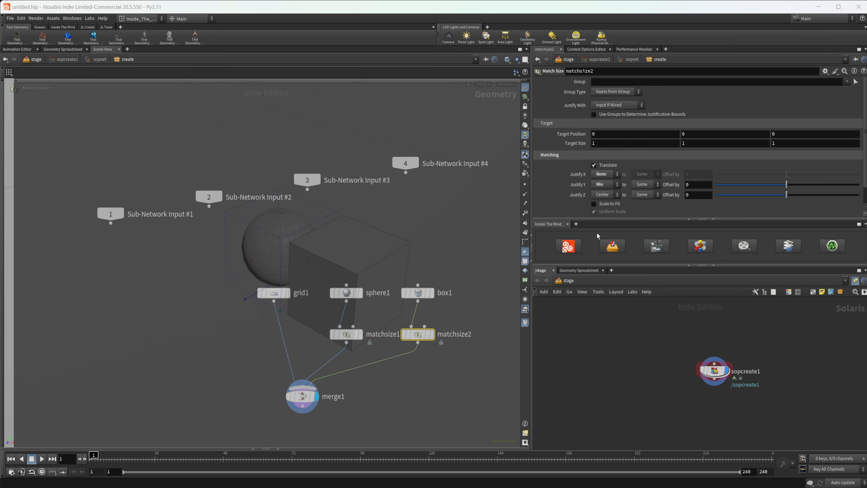
{"action": "key", "text": "n"}
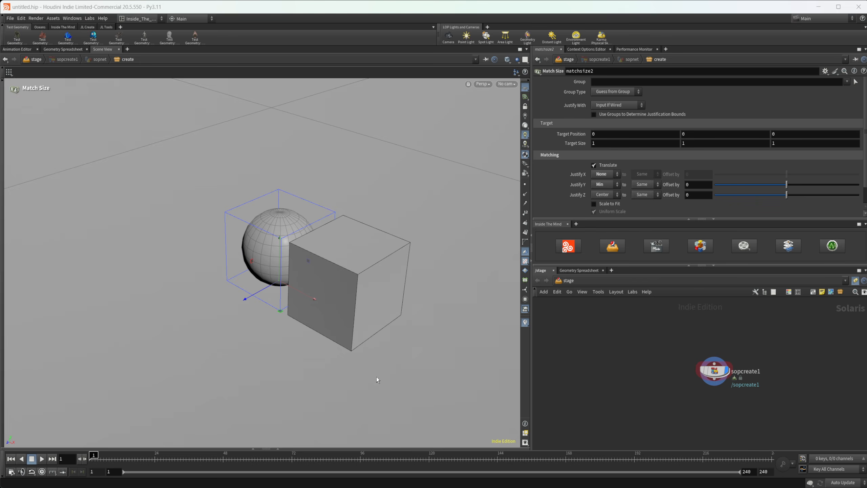
{"action": "left_click", "coordinate": [609, 204]}
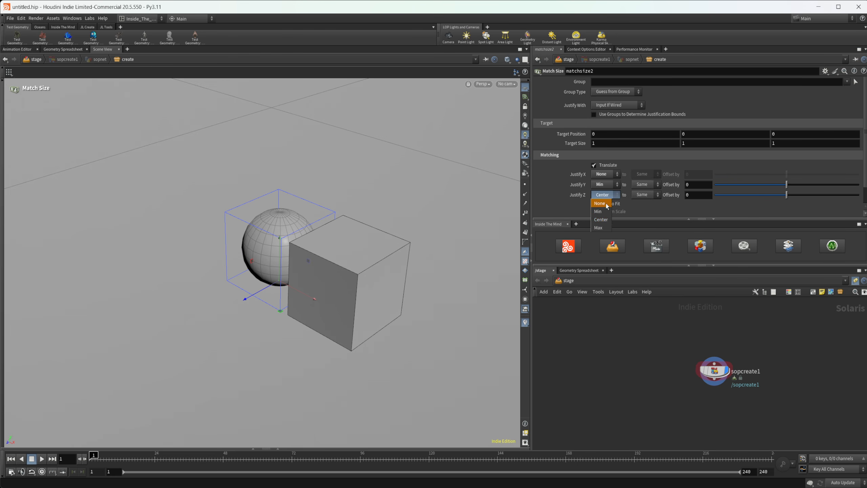
{"action": "left_click", "coordinate": [600, 203]}
{"action": "left_click_drag", "start_coordinate": [256, 300], "coordinate": [291, 280]}
{"action": "key", "text": "ctrl+z"}
Move box1 along Z to a centre of about -0.93
{"action": "key", "text": "n"}
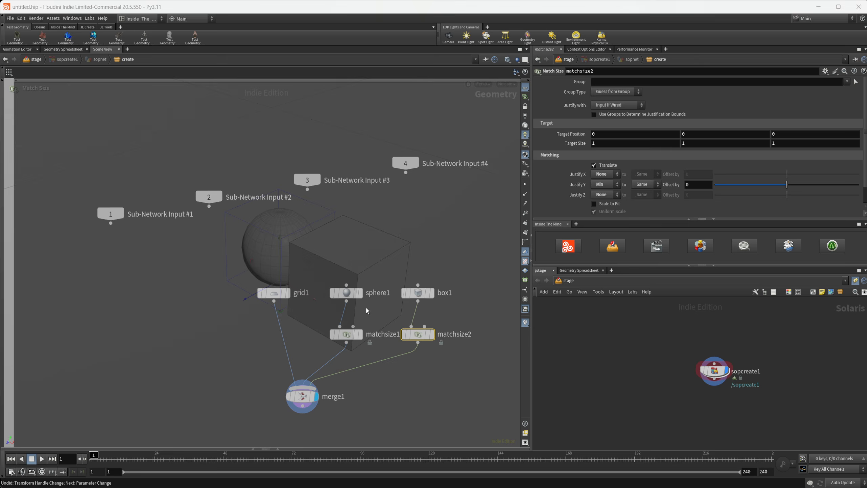
{"action": "left_click", "coordinate": [420, 291]}
{"action": "key", "text": "n"}
{"action": "left_click_drag", "start_coordinate": [315, 335], "coordinate": [363, 301]}
{"action": "key", "text": "n"}
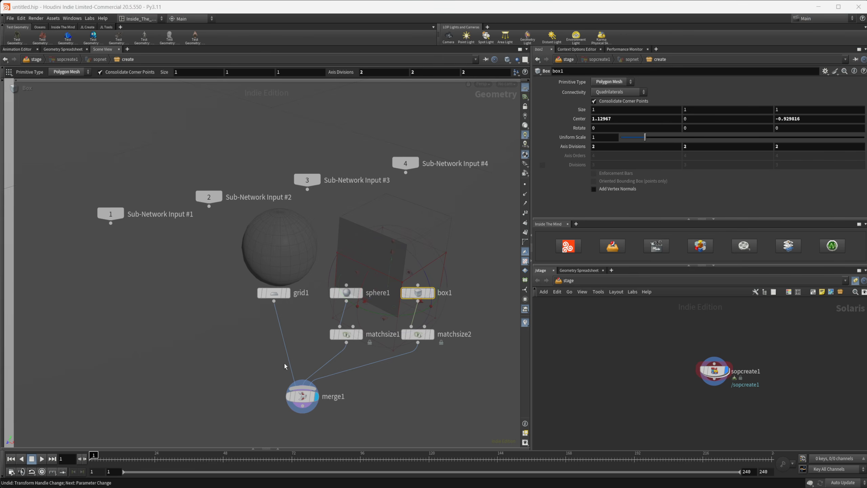
Insert a Name node between grid1 and the Merge node
{"action": "key", "text": "Tab"}
{"action": "type", "text": "name"}
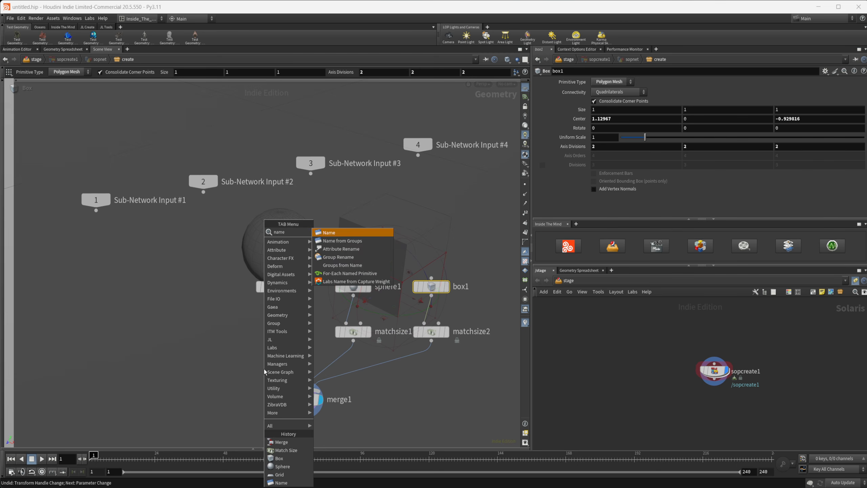
{"action": "key", "text": "Return"}
{"action": "left_click", "coordinate": [265, 368]}
{"action": "left_click_drag", "start_coordinate": [264, 369], "coordinate": [278, 362]}
Set the grid's primitive name to /geo/ground in its Name node
{"action": "left_click", "coordinate": [649, 138]}
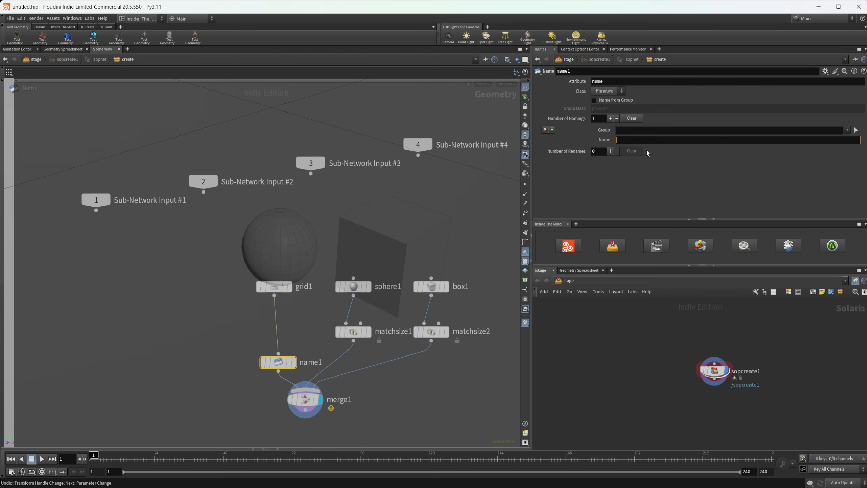
{"action": "type", "text": "/gro"}
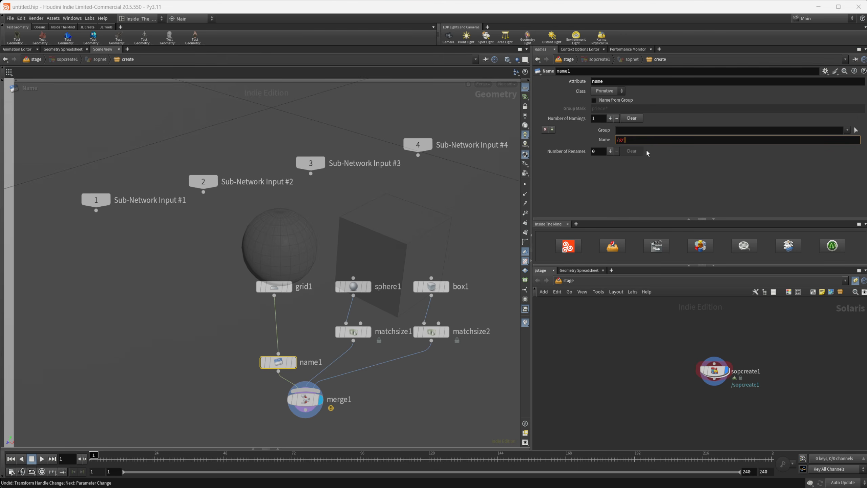
{"action": "key", "text": "BackSpace"}
{"action": "type", "text": "e"}
{"action": "type", "text": "und"}
{"action": "key", "text": "Return"}
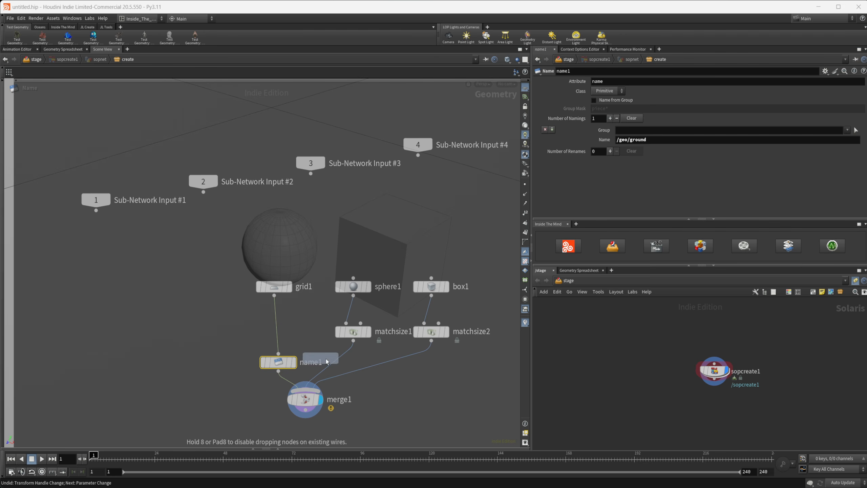
Duplicate the Name node onto the sphere and box branches and set the sphere's name to /geo/sphere
{"action": "left_click_drag", "start_coordinate": [326, 361], "coordinate": [351, 372], "text": "alt"}
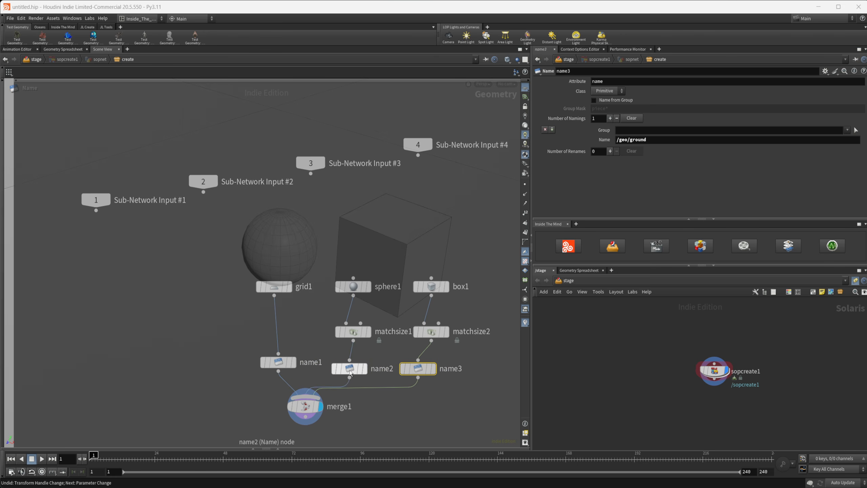
{"action": "left_click", "coordinate": [350, 370]}
{"action": "double_click", "coordinate": [637, 139]}
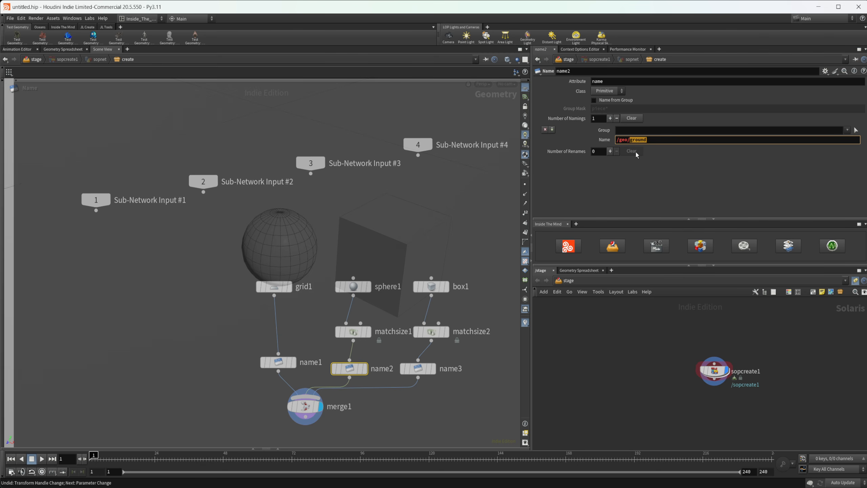
{"action": "type", "text": "sphere"}
{"action": "key", "text": "Return"}
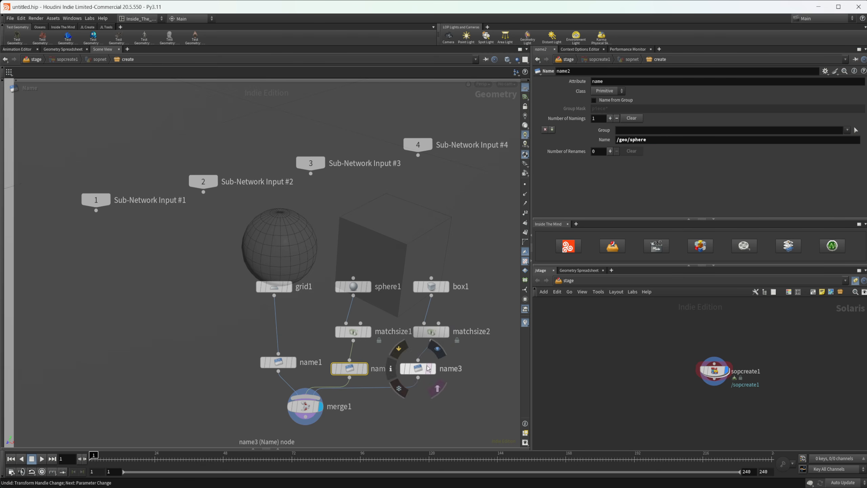
Set the name in the box branch's Name node to /geo/box
{"action": "left_click", "coordinate": [419, 369]}
{"action": "double_click", "coordinate": [632, 140]}
{"action": "type", "text": "bo"}
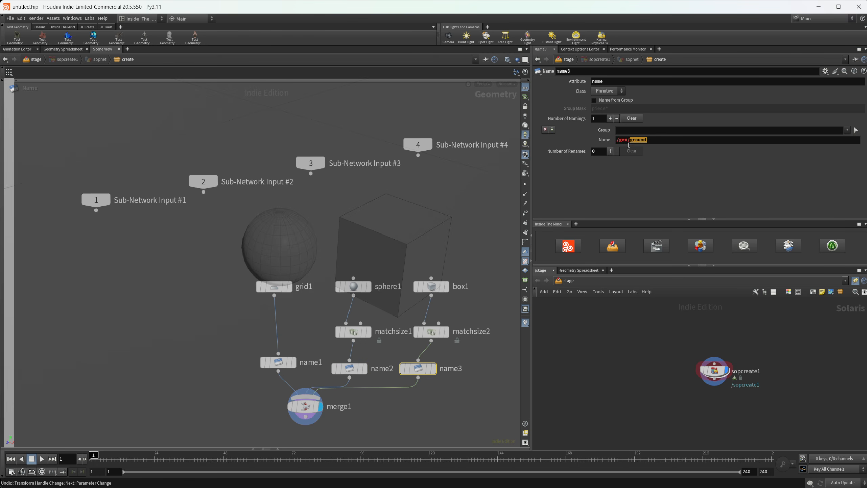
{"action": "type", "text": "x"}
{"action": "key", "text": "Return"}
Return to the stage network with the Geometry Spreadsheet shown and add a Material Library node after sopcreate1
{"action": "left_click", "coordinate": [579, 270]}
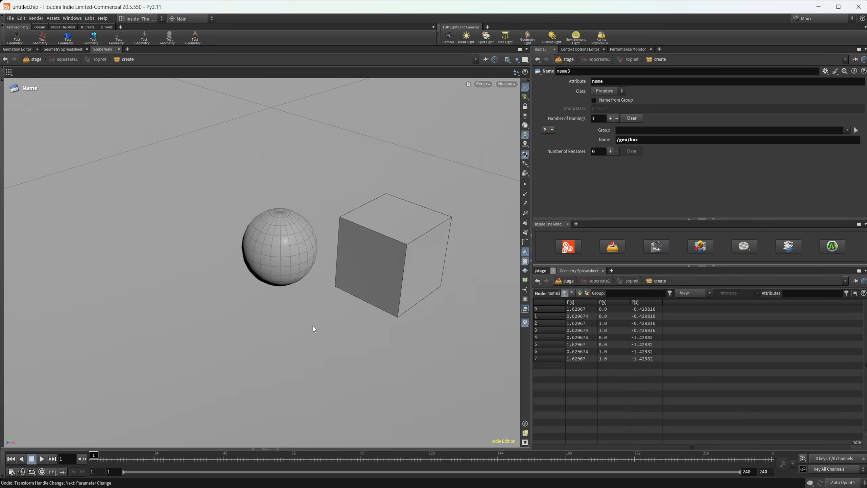
{"action": "key", "text": "n"}
{"action": "key", "text": "u"}
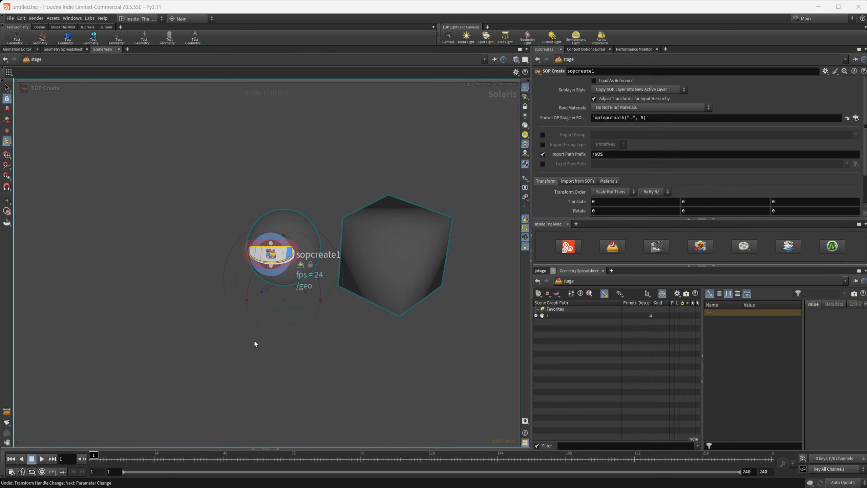
{"action": "key", "text": "Tab"}
{"action": "type", "text": "mater"}
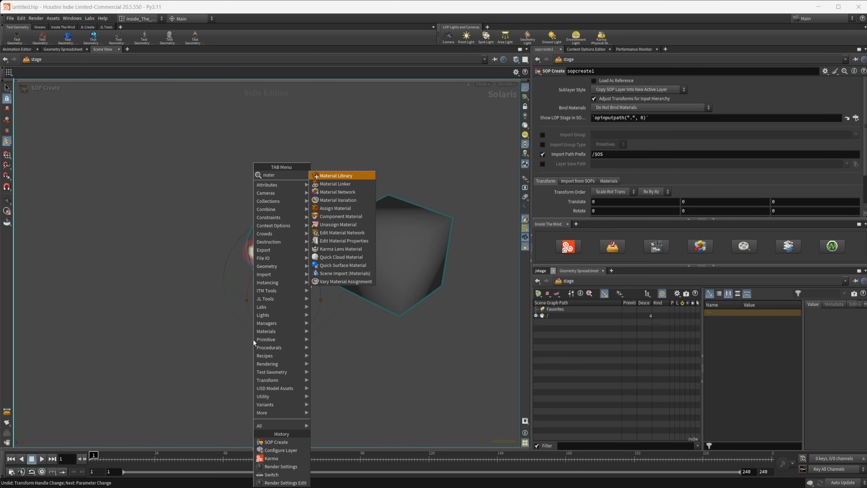
{"action": "key", "text": "Return"}
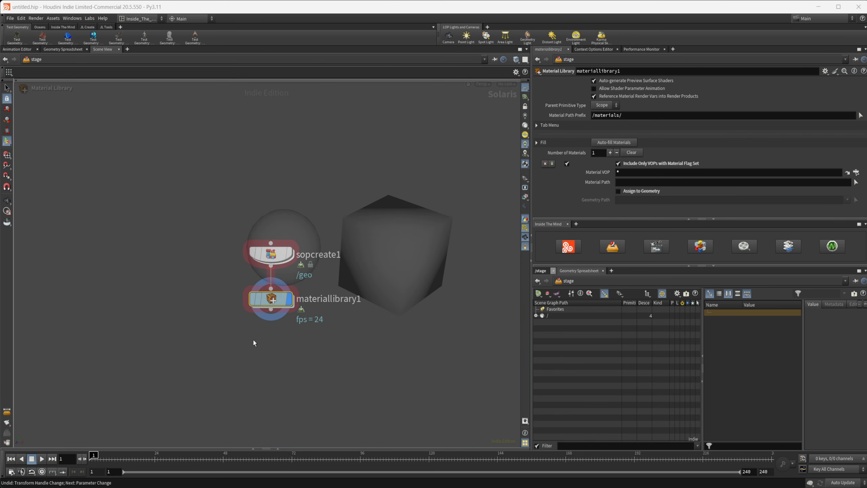
Create a Karma Material Builder inside the Material Library
{"action": "double_click", "coordinate": [275, 300]}
{"action": "key", "text": "Tab"}
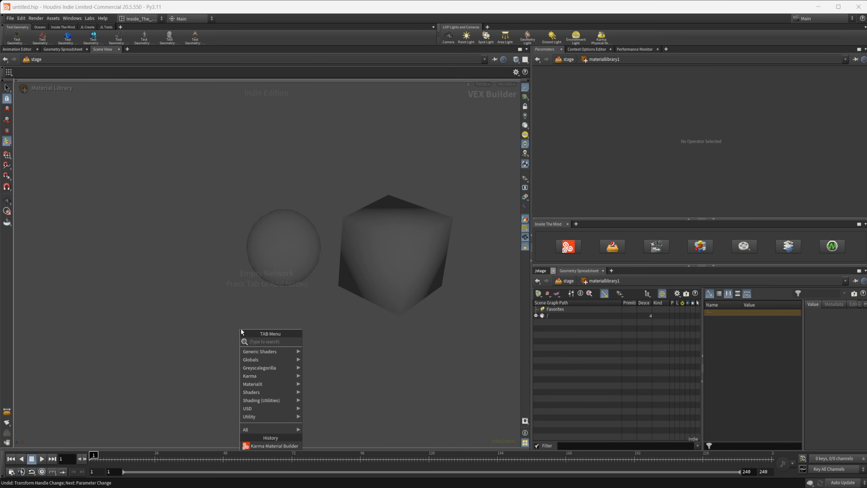
{"action": "type", "text": "karma"}
{"action": "key", "text": "Down"}
{"action": "key", "text": "Return"}
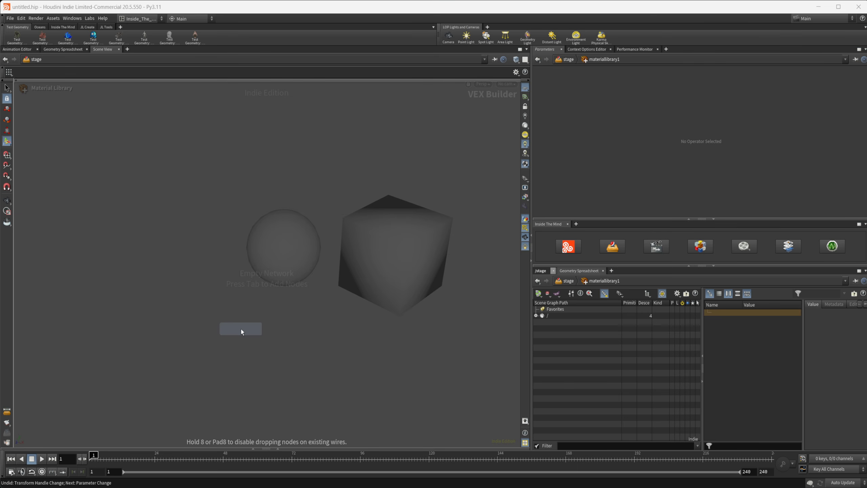
{"action": "left_click", "coordinate": [241, 330]}
{"action": "left_click_drag", "start_coordinate": [241, 329], "coordinate": [245, 266]}
In the Karma material's standard surface, set specular roughness to about 0.85 and base color to blue (0, 0.5, 1)
{"action": "double_click", "coordinate": [244, 274]}
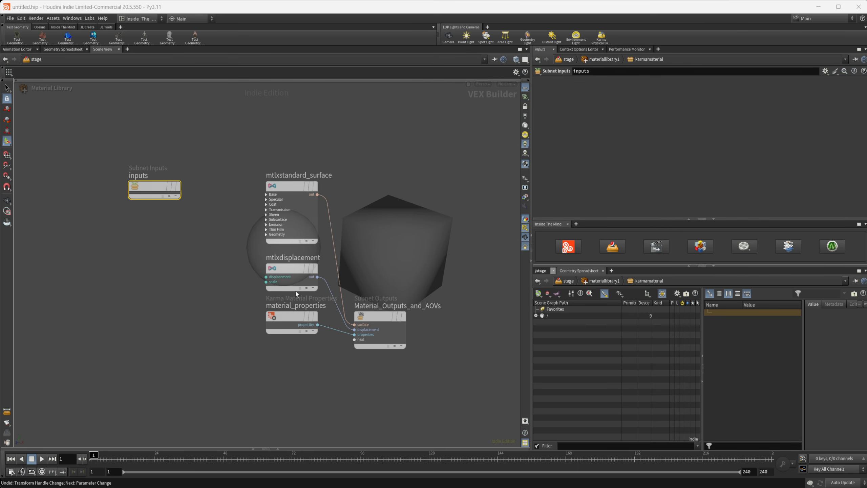
{"action": "left_click", "coordinate": [290, 195]}
{"action": "left_click", "coordinate": [611, 143]}
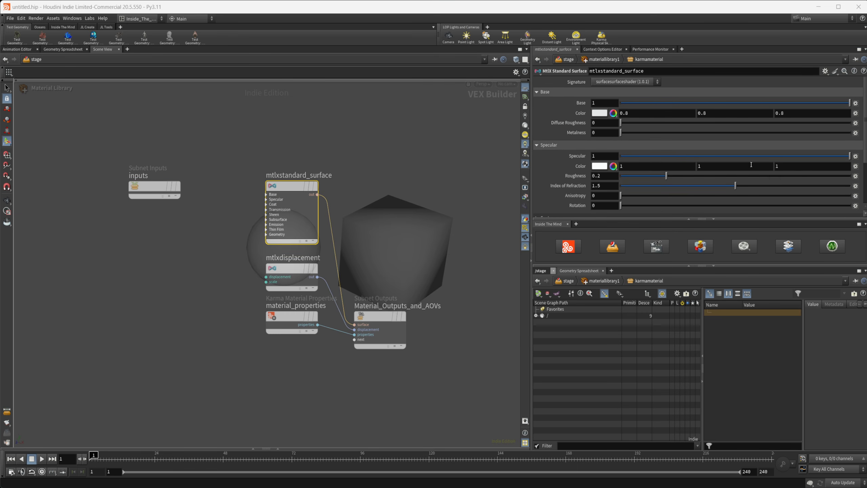
{"action": "left_click_drag", "start_coordinate": [794, 176], "coordinate": [816, 176]}
{"action": "left_click", "coordinate": [599, 114]}
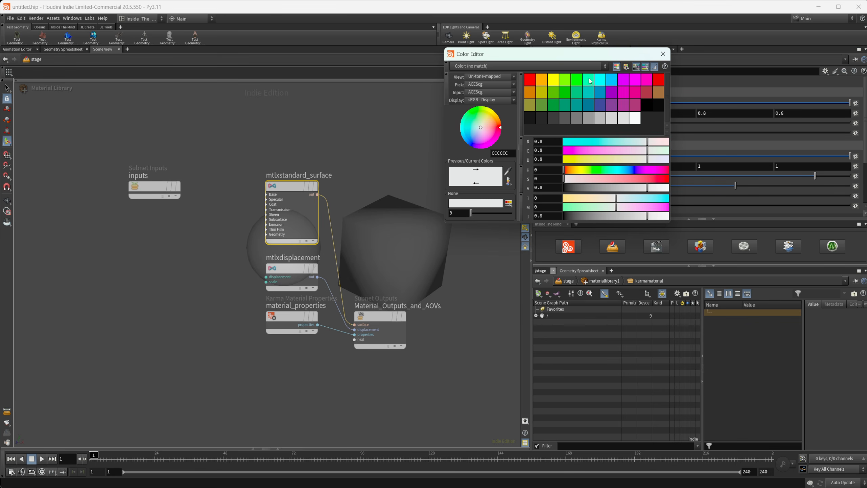
{"action": "left_click", "coordinate": [617, 82]}
{"action": "left_click", "coordinate": [663, 53]}
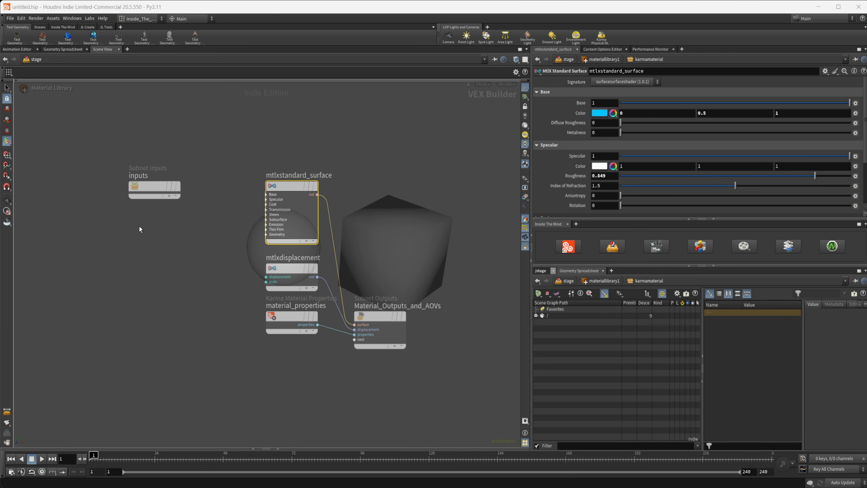
Duplicate the blue Karma material and set the copy's standard surface base color to magenta (0.5, 0, 1)
{"action": "key", "text": "u"}
{"action": "left_click_drag", "start_coordinate": [250, 266], "coordinate": [247, 340]}
{"action": "double_click", "coordinate": [246, 331]}
{"action": "left_click", "coordinate": [316, 180]}
{"action": "left_click", "coordinate": [600, 113]}
{"action": "left_click", "coordinate": [621, 82]}
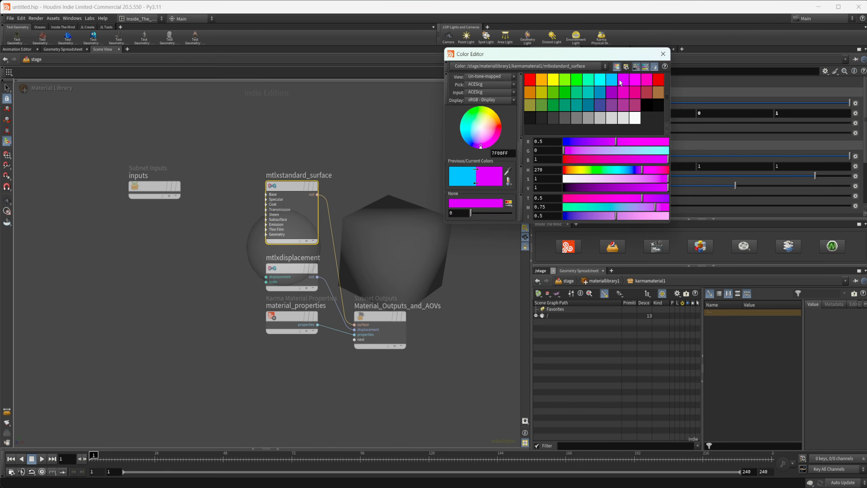
{"action": "left_click", "coordinate": [663, 54]}
{"action": "left_click", "coordinate": [157, 268]}
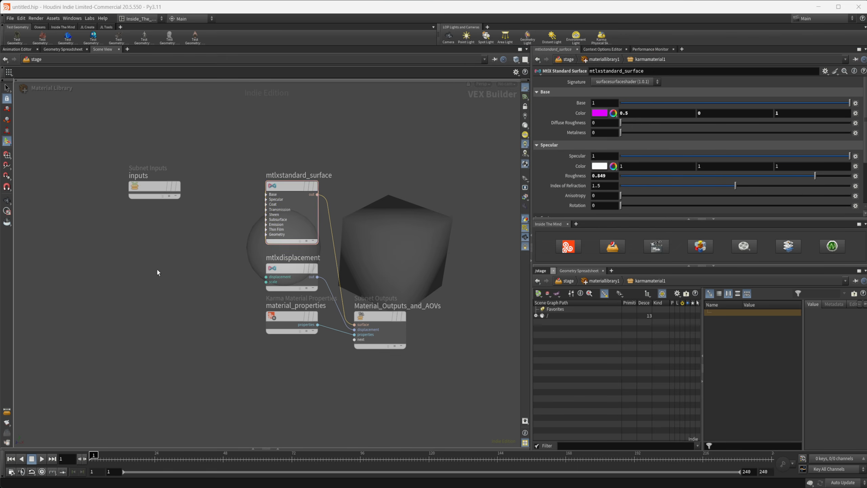
Return to the Material Library network and add a third Karma Material Builder beside the first material
{"action": "key", "text": "u"}
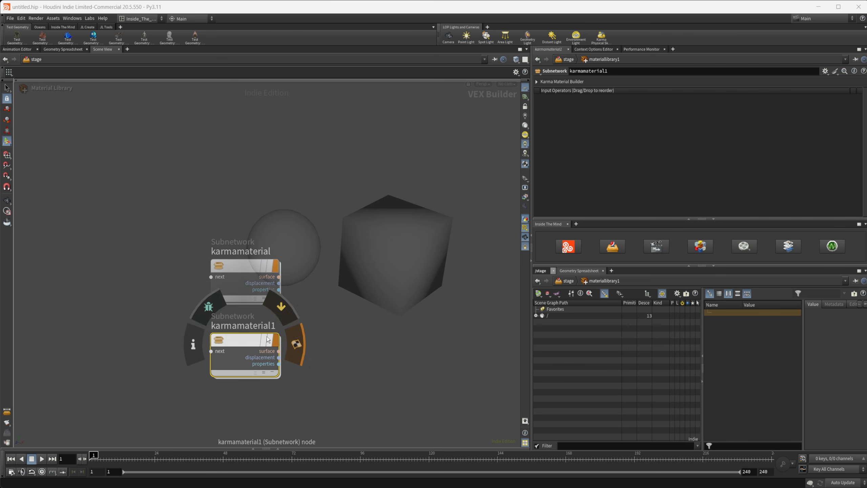
{"action": "key", "text": "Tab"}
{"action": "type", "text": "karma"}
{"action": "key", "text": "Down"}
{"action": "key", "text": "Return"}
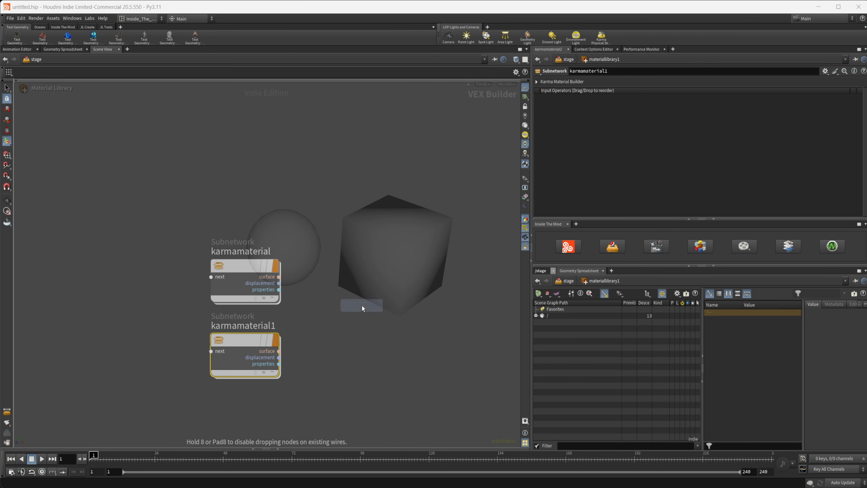
{"action": "left_click", "coordinate": [361, 306]}
{"action": "left_click_drag", "start_coordinate": [362, 306], "coordinate": [368, 268]}
In the third Karma material's standard surface, set specular roughness to about 0.865 and return to the Material Library network
{"action": "double_click", "coordinate": [369, 268]}
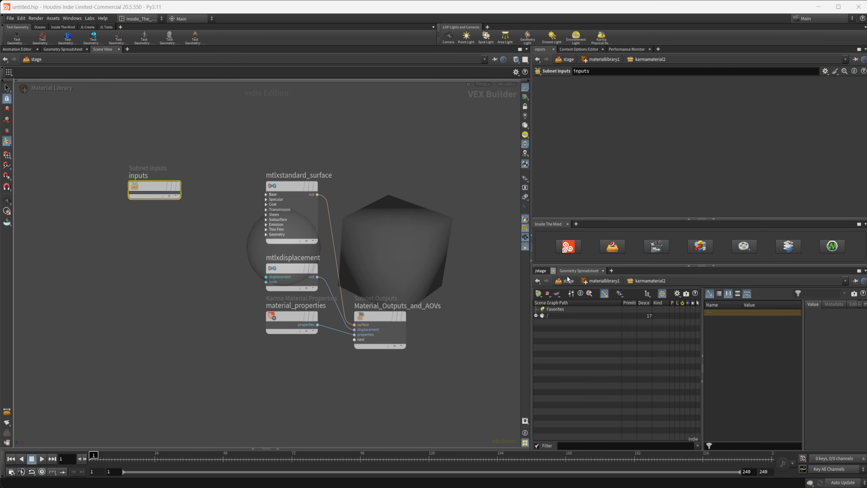
{"action": "left_click", "coordinate": [298, 195]}
{"action": "left_click", "coordinate": [567, 147]}
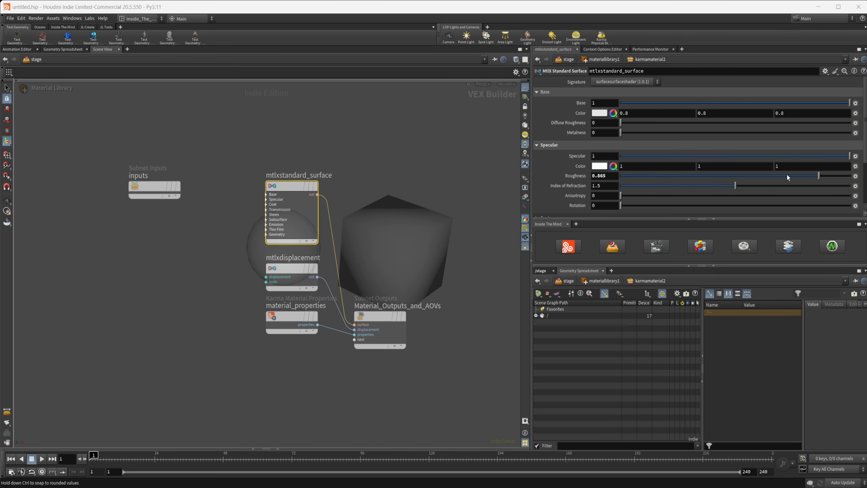
{"action": "key", "text": "u"}
Rename the third material Gray, the first material Blue and its magenta copy Pink
{"action": "double_click", "coordinate": [357, 253]}
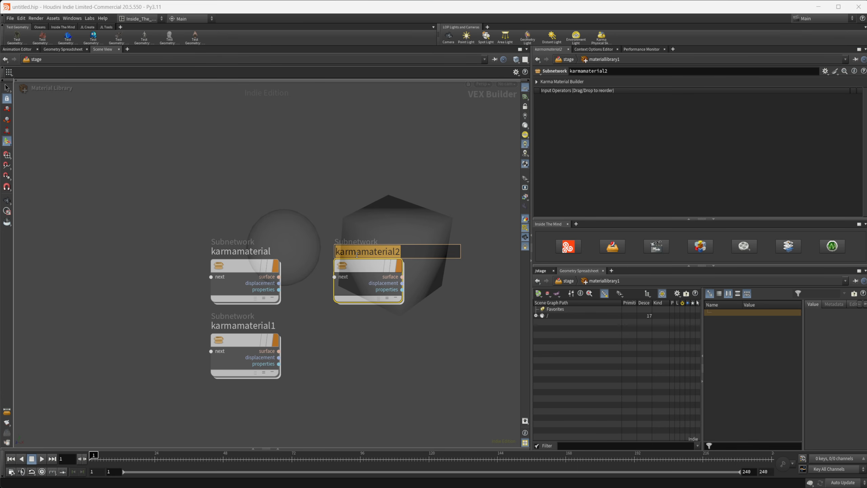
{"action": "type", "text": "Gray"}
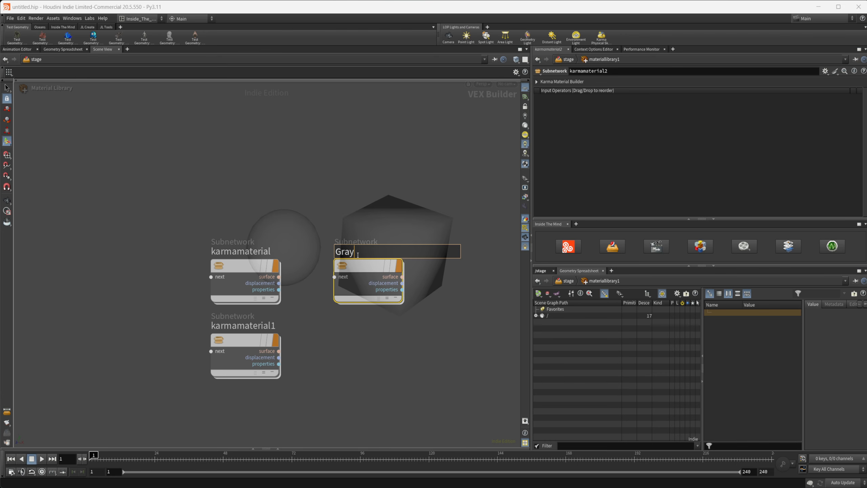
{"action": "key", "text": "Return"}
{"action": "double_click", "coordinate": [236, 253]}
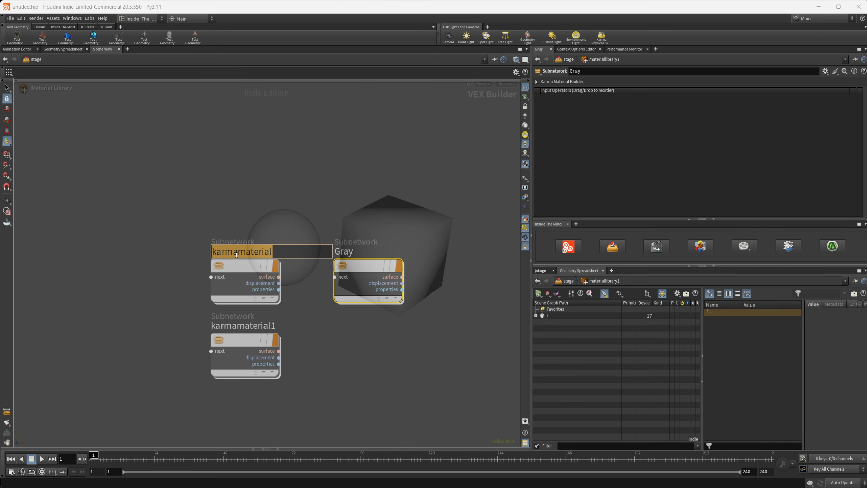
{"action": "type", "text": "Blue"}
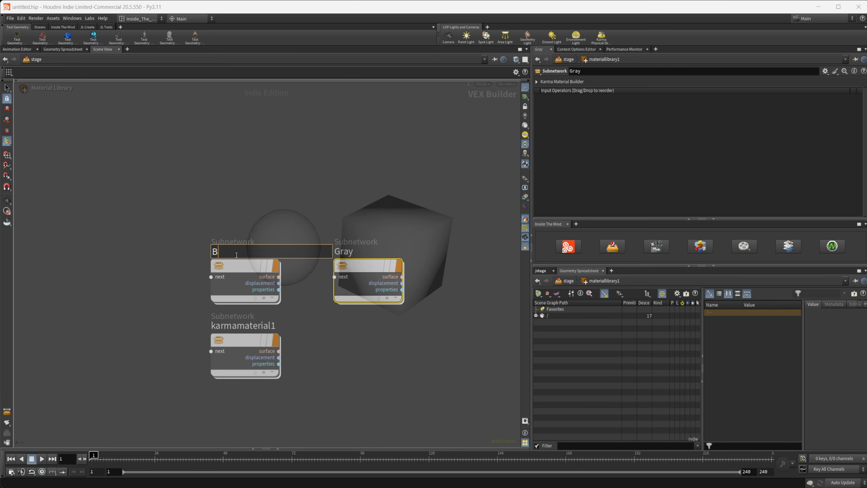
{"action": "key", "text": "Return"}
{"action": "double_click", "coordinate": [230, 327]}
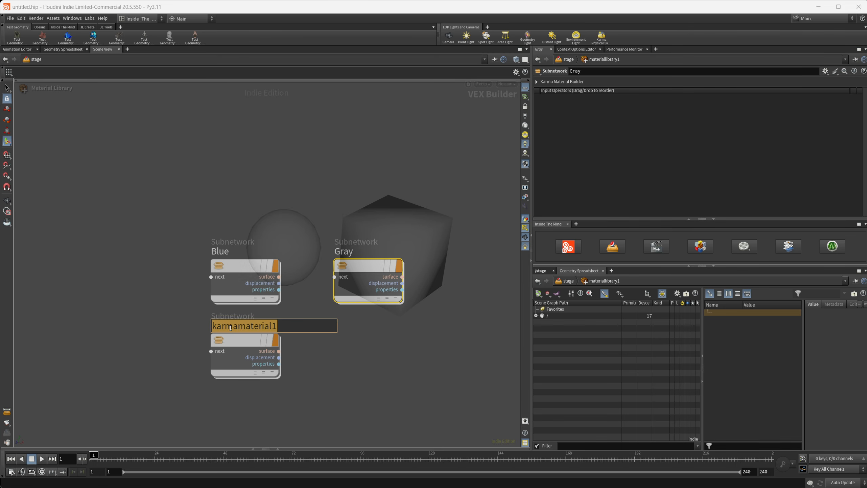
{"action": "type", "text": "Pink"}
{"action": "key", "text": "Return"}
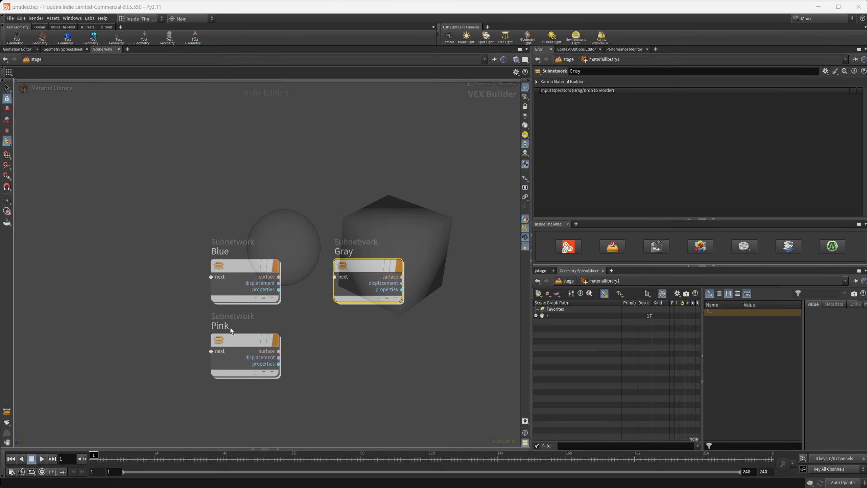
Return to the stage level and create a camera from a view that frames the sphere and box
{"action": "key", "text": "u"}
{"action": "middle_click_drag", "start_coordinate": [289, 361], "coordinate": [261, 333]}
{"action": "key", "text": "n"}
{"action": "key", "text": "Escape"}
{"action": "left_click_drag", "start_coordinate": [319, 312], "coordinate": [305, 276]}
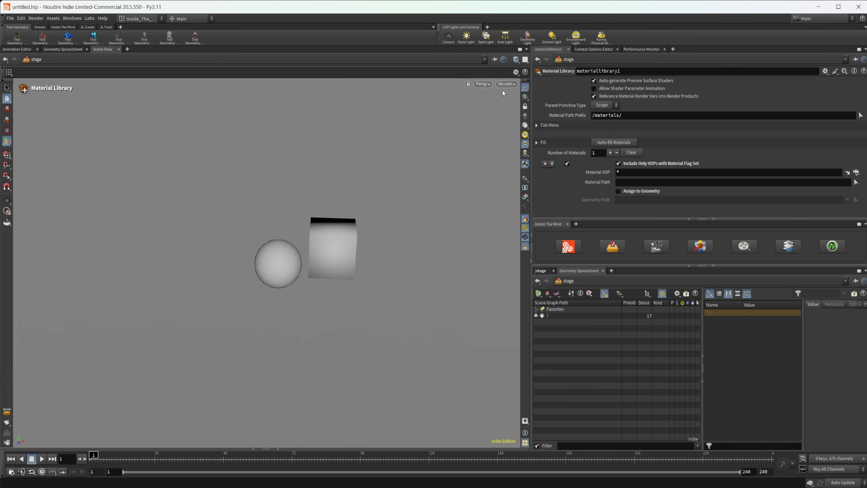
{"action": "left_click", "coordinate": [448, 35]}
{"action": "middle_click_drag", "start_coordinate": [320, 279], "coordinate": [294, 284]}
{"action": "key", "text": "Return"}
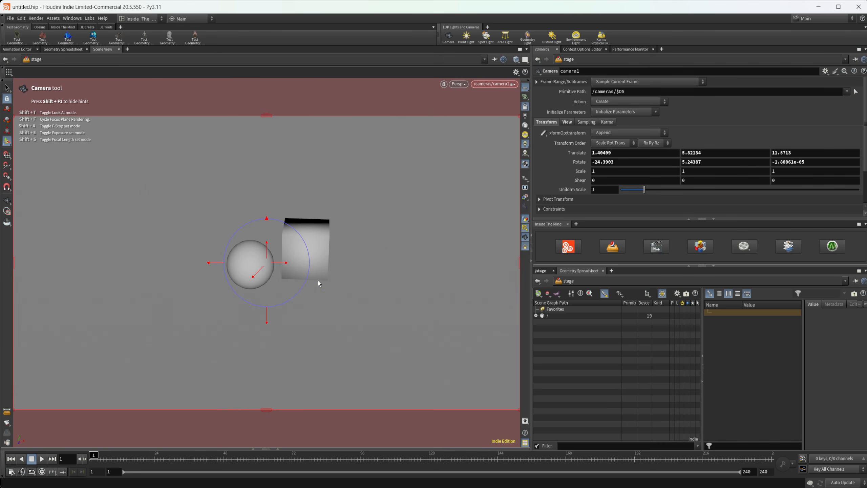
Unlock the view from the camera, create a second camera from a corner view of the box, and add a dome light
{"action": "left_click", "coordinate": [525, 106]}
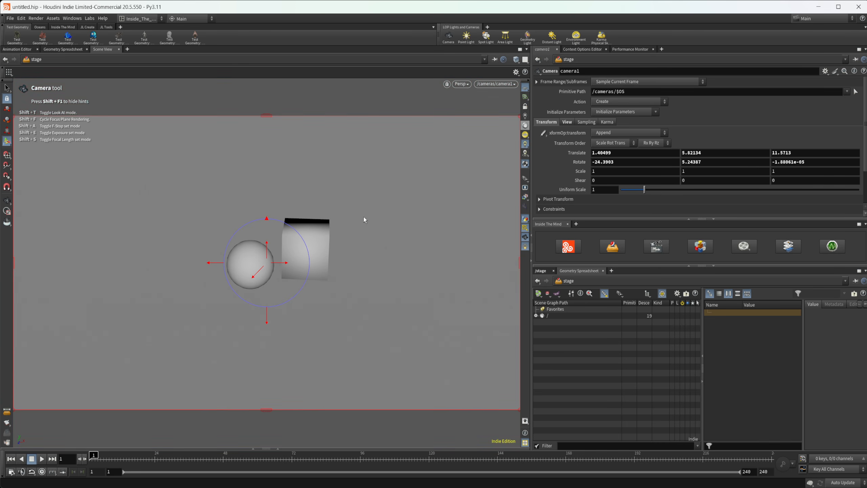
{"action": "left_click_drag", "start_coordinate": [302, 295], "coordinate": [275, 260], "text": "alt"}
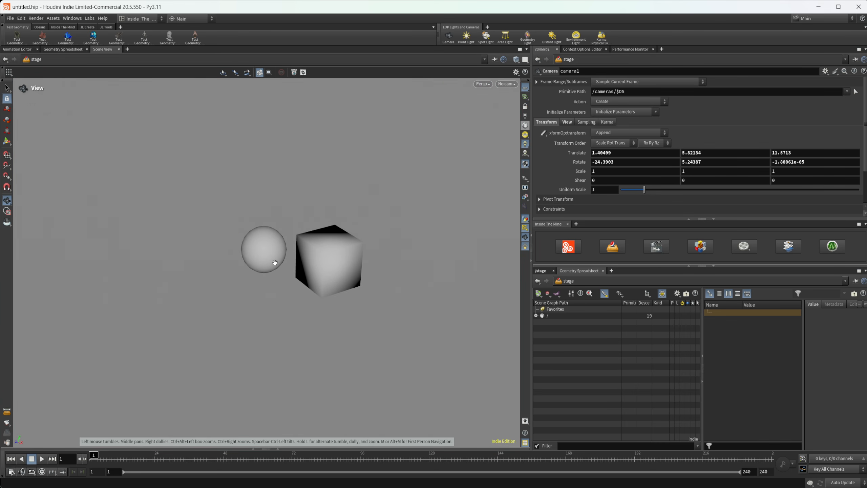
{"action": "left_click", "coordinate": [448, 37]}
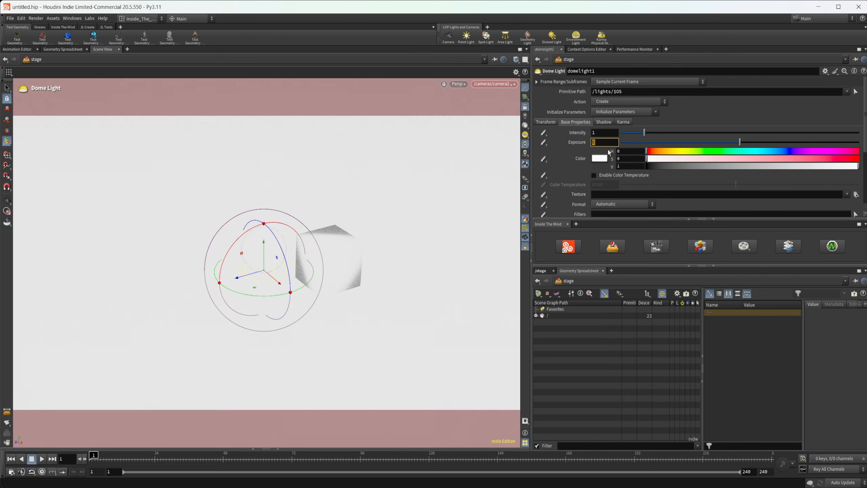
Add a Karma render setup below the dome light and connect the dome light to its render settings node
{"action": "key", "text": "n"}
{"action": "key", "text": "Tab"}
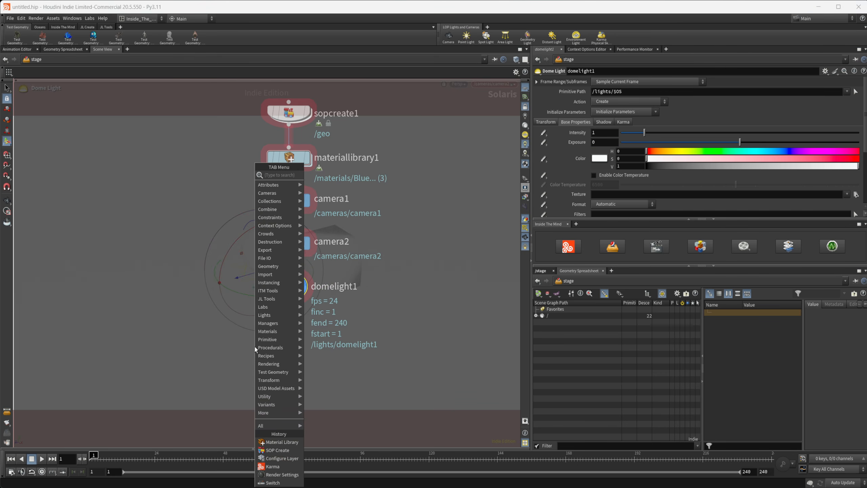
{"action": "type", "text": "k"}
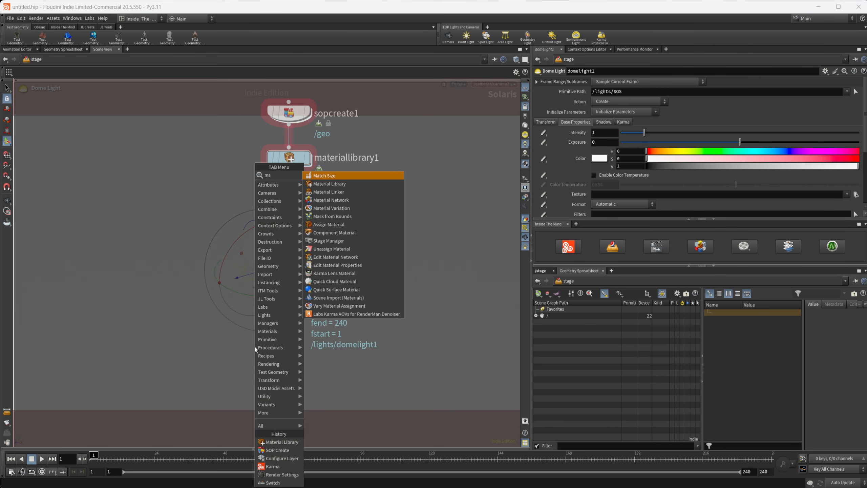
{"action": "key", "text": "BackSpace"}
{"action": "type", "text": "kar"}
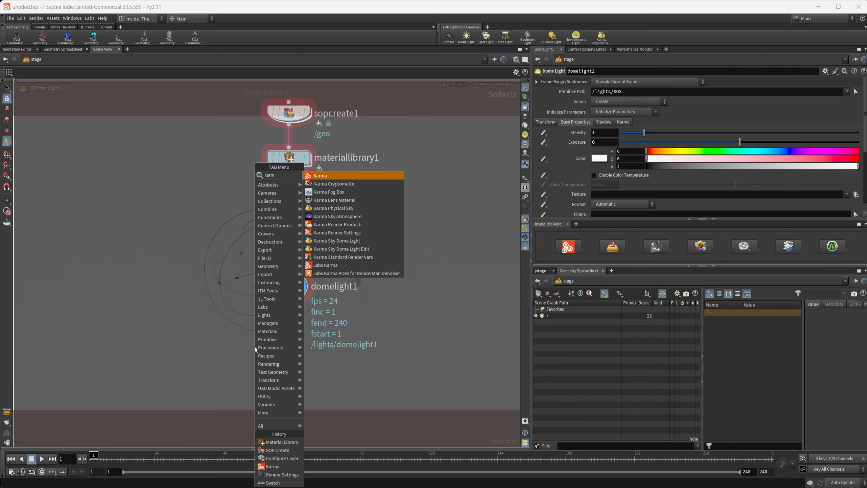
{"action": "key", "text": "Return"}
{"action": "left_click", "coordinate": [255, 347]}
{"action": "middle_click_drag", "start_coordinate": [369, 316], "coordinate": [375, 297]}
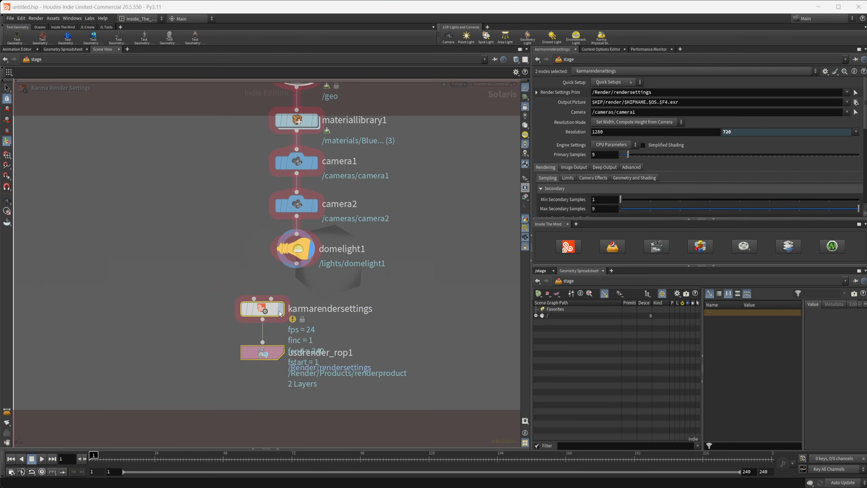
{"action": "left_click_drag", "start_coordinate": [262, 309], "coordinate": [296, 306]}
{"action": "left_click_drag", "start_coordinate": [297, 263], "coordinate": [295, 310]}
Space out the render nodes, moving the USD render ROP well below the Karma render settings
{"action": "middle_click_drag", "start_coordinate": [295, 311], "coordinate": [290, 257]}
{"action": "left_click_drag", "start_coordinate": [294, 299], "coordinate": [290, 317]}
{"action": "middle_click_drag", "start_coordinate": [290, 318], "coordinate": [289, 272]}
{"action": "left_click", "coordinate": [289, 272]}
{"action": "left_click_drag", "start_coordinate": [289, 272], "coordinate": [273, 431]}
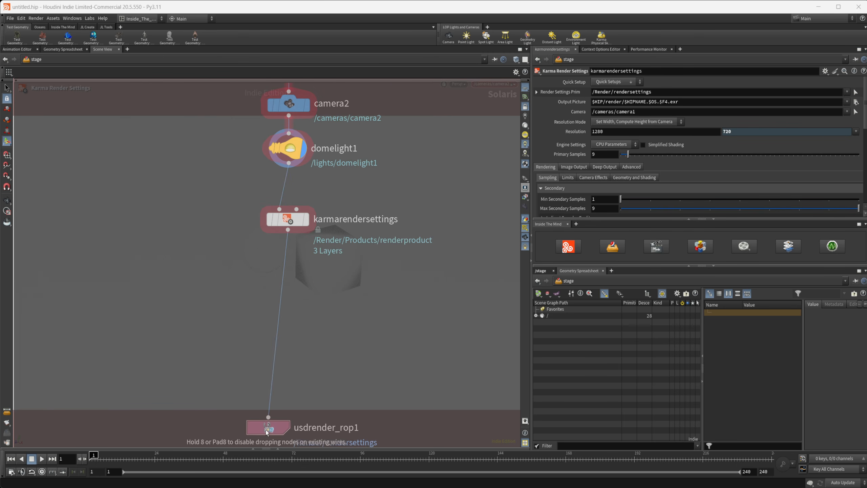
{"action": "middle_click_drag", "start_coordinate": [303, 367], "coordinate": [304, 270]}
{"action": "left_click_drag", "start_coordinate": [267, 333], "coordinate": [275, 385]}
{"action": "middle_click_drag", "start_coordinate": [324, 270], "coordinate": [316, 389]}
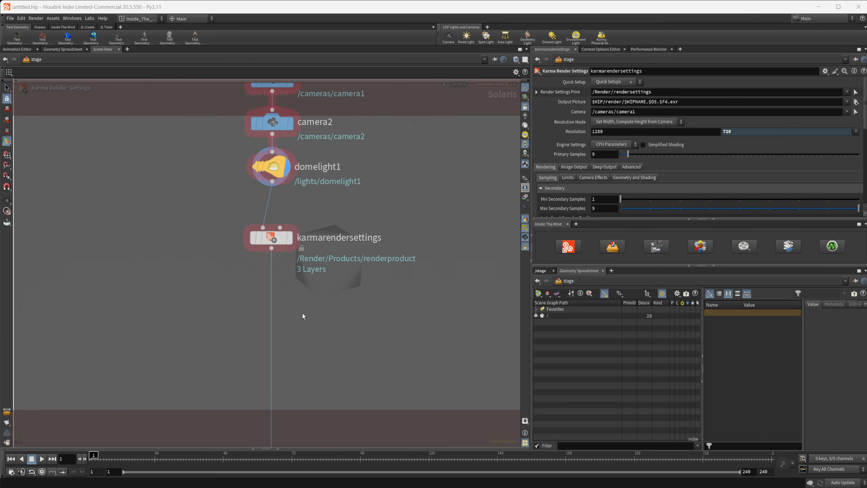
Add a Material Linker and insert it on the wire between the Karma render settings and the USD render ROP
{"action": "key", "text": "Tab"}
{"action": "mouse_move", "coordinate": [305, 316]}
{"action": "type", "text": "mat li"}
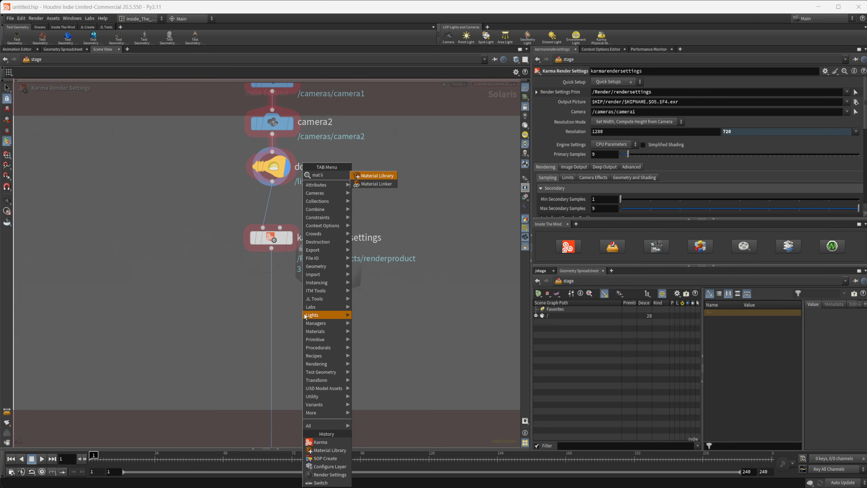
{"action": "key", "text": "Down"}
{"action": "key", "text": "Return"}
{"action": "left_click", "coordinate": [304, 315]}
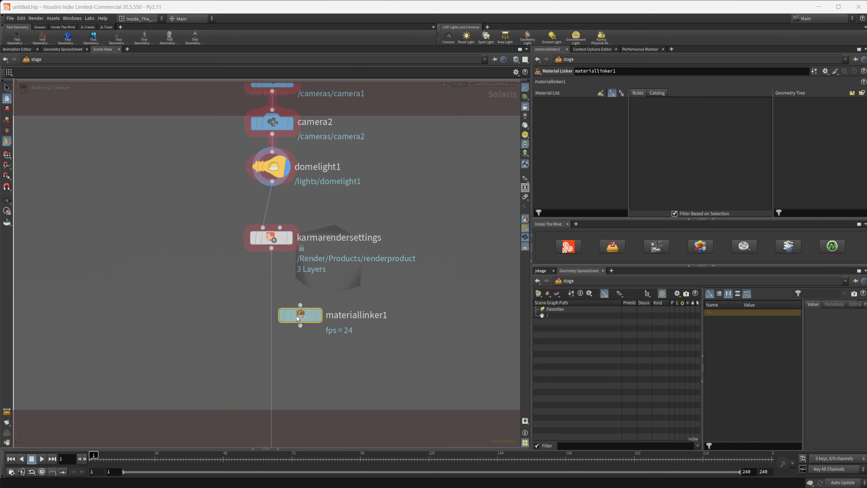
{"action": "left_click_drag", "start_coordinate": [300, 315], "coordinate": [271, 326]}
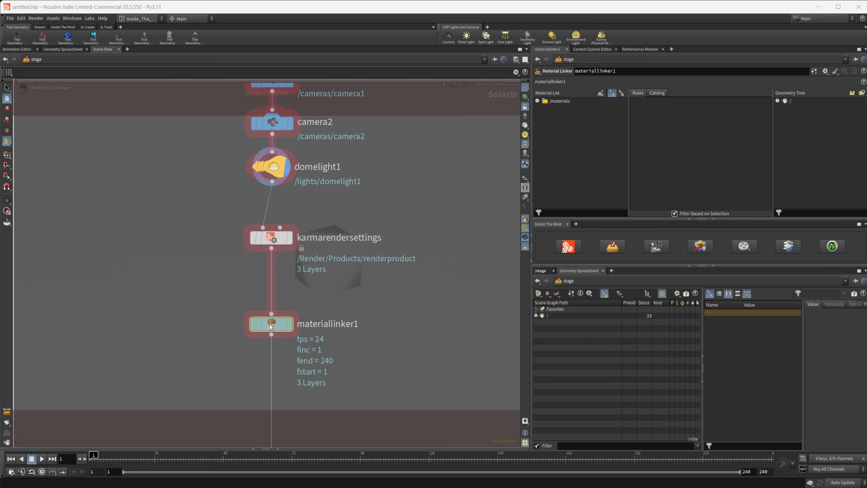
In the Material Linker, create a rule for the Gray material and assign it to the box and ground
{"action": "left_click", "coordinate": [537, 101]}
{"action": "left_click_drag", "start_coordinate": [562, 115], "coordinate": [700, 113]}
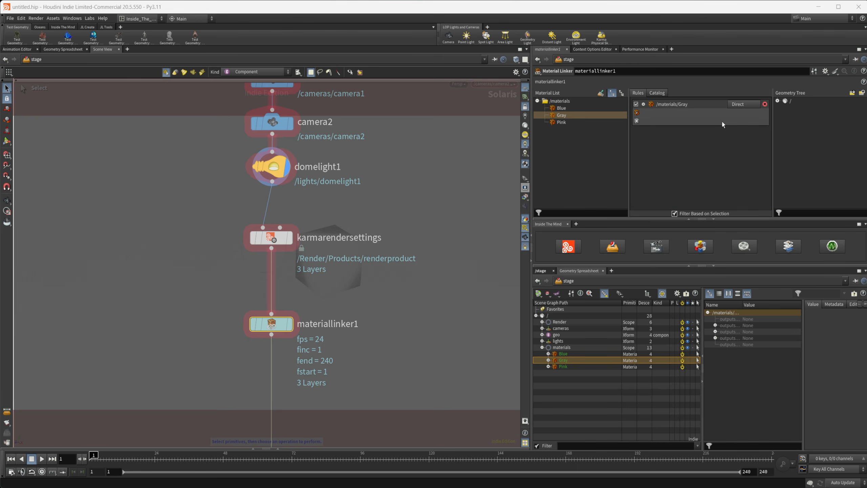
{"action": "left_click", "coordinate": [778, 101]}
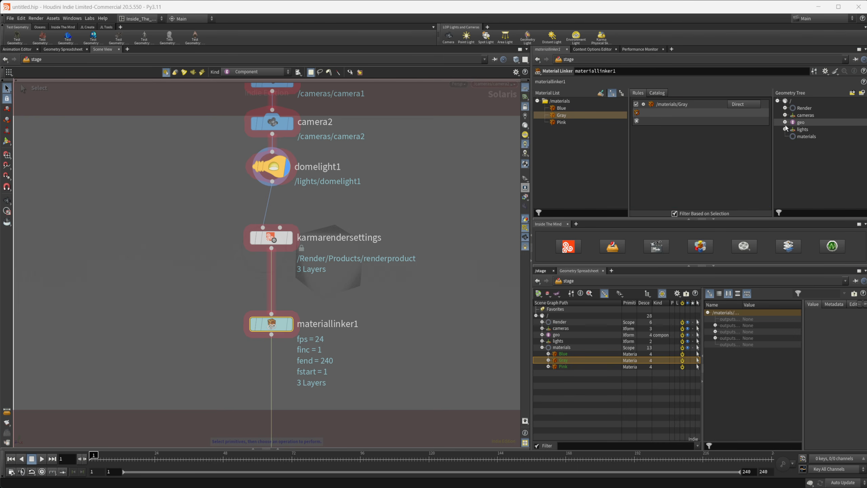
{"action": "left_click", "coordinate": [785, 122]}
{"action": "left_click", "coordinate": [810, 130]}
{"action": "left_click", "coordinate": [814, 138], "text": "shift"}
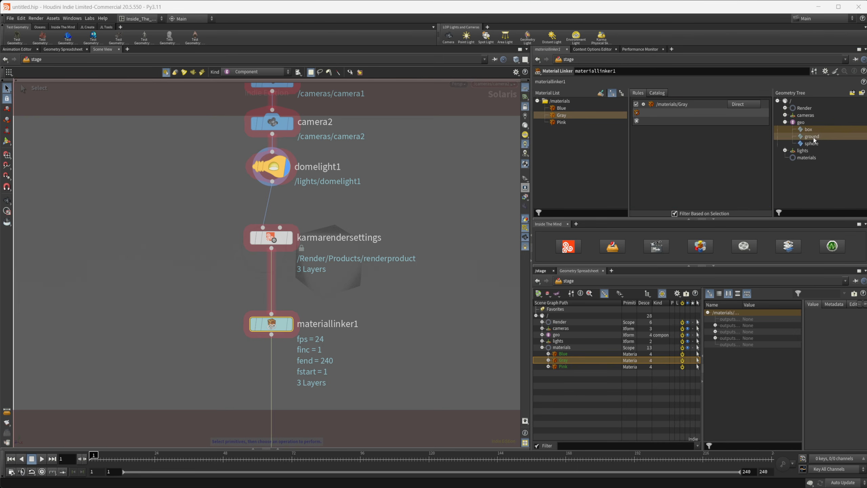
{"action": "left_click_drag", "start_coordinate": [812, 136], "coordinate": [680, 112]}
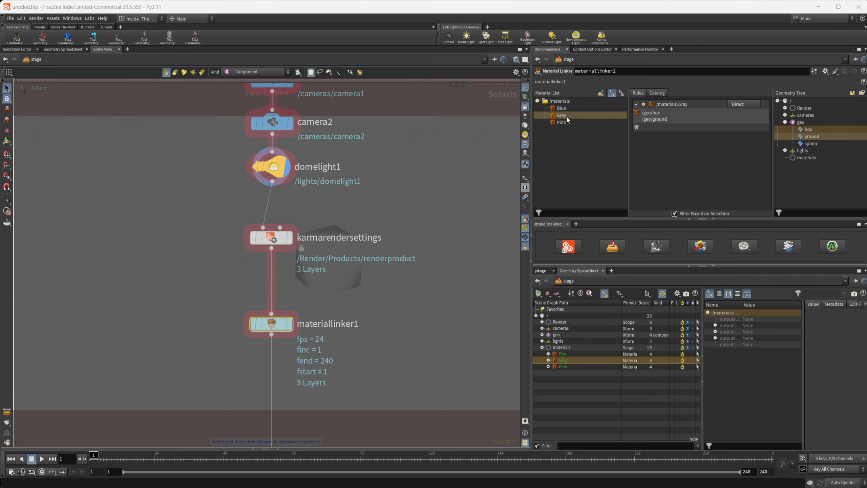
Add a rule for the Blue material to the Material Linker and assign it to the sphere
{"action": "left_click", "coordinate": [560, 108]}
{"action": "left_click_drag", "start_coordinate": [558, 109], "coordinate": [679, 153]}
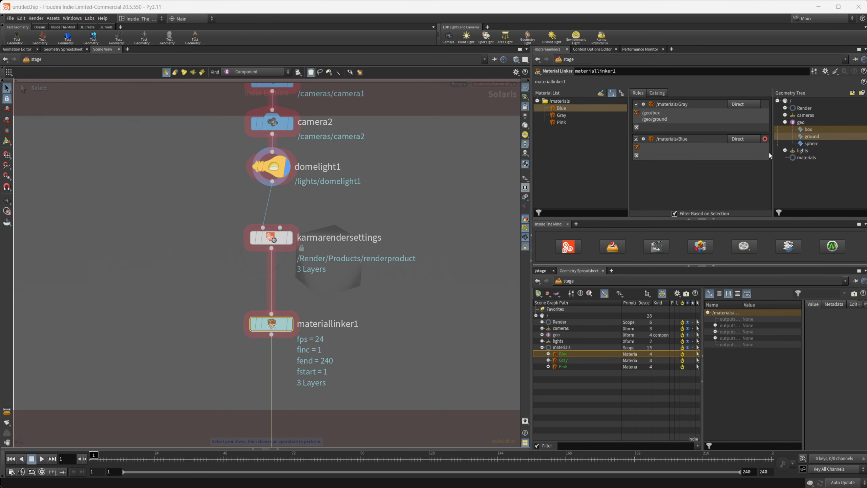
{"action": "left_click_drag", "start_coordinate": [813, 144], "coordinate": [679, 114]}
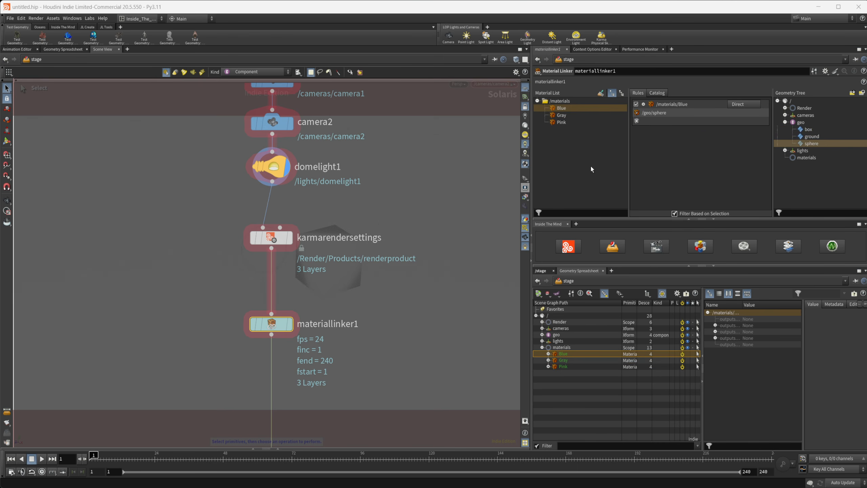
Duplicate the Material Linker beside the original and replace the copy's Blue rule with a Pink rule assigned to the sphere
{"action": "left_click_drag", "start_coordinate": [318, 325], "coordinate": [407, 324], "text": "alt"}
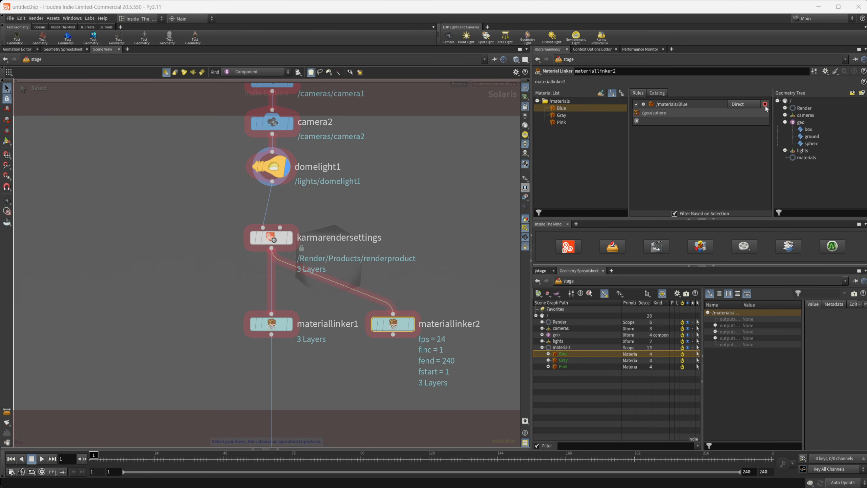
{"action": "left_click", "coordinate": [765, 106]}
{"action": "left_click", "coordinate": [567, 123]}
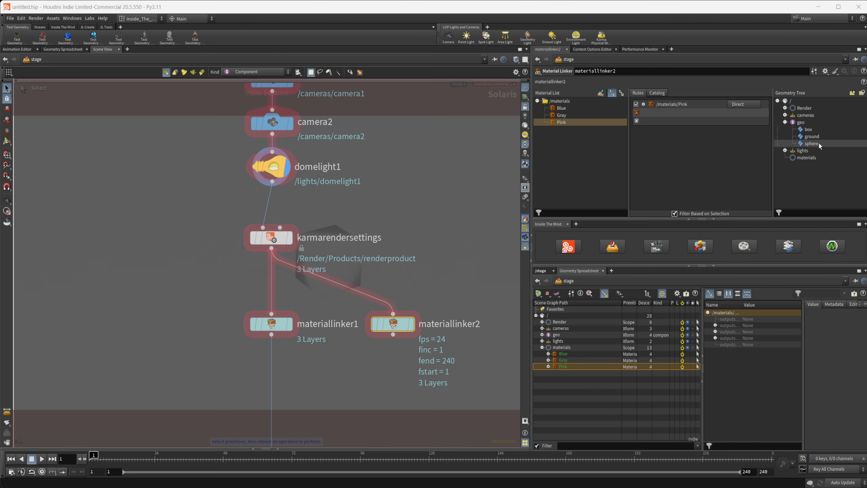
{"action": "left_click_drag", "start_coordinate": [812, 143], "coordinate": [680, 114]}
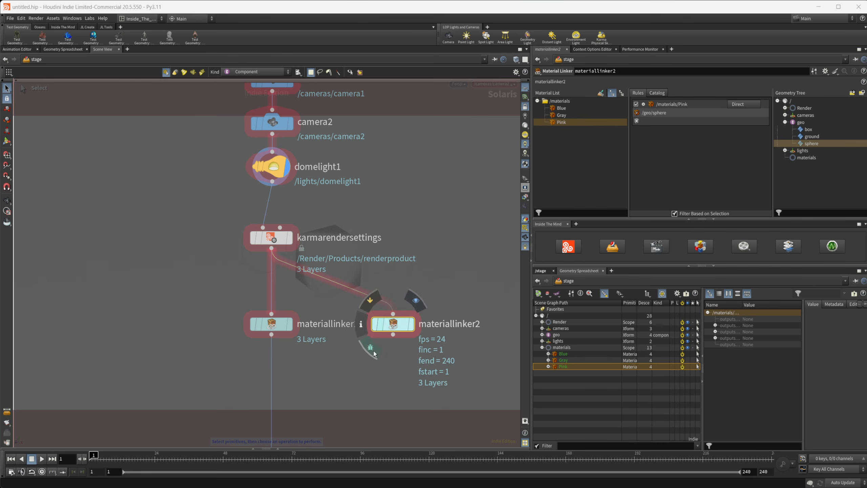
Move the USD render ROP further down to leave more room below the two Material Linkers
{"action": "key", "text": "h"}
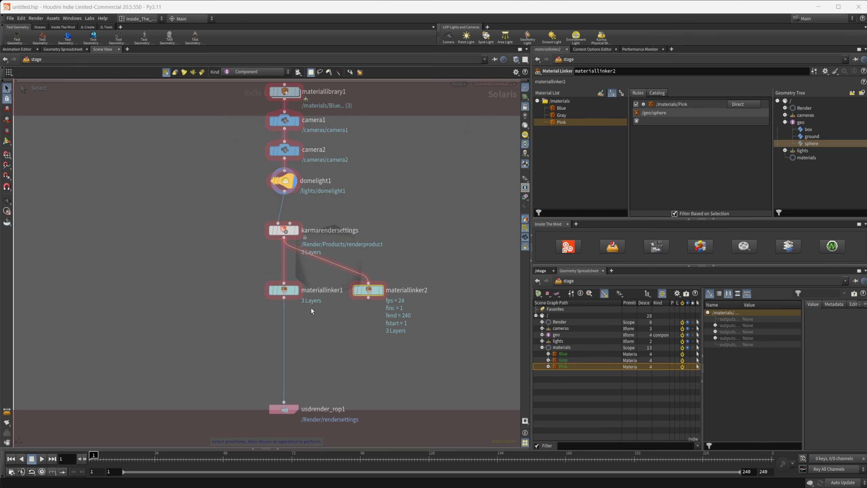
{"action": "middle_click_drag", "start_coordinate": [329, 332], "coordinate": [317, 332]}
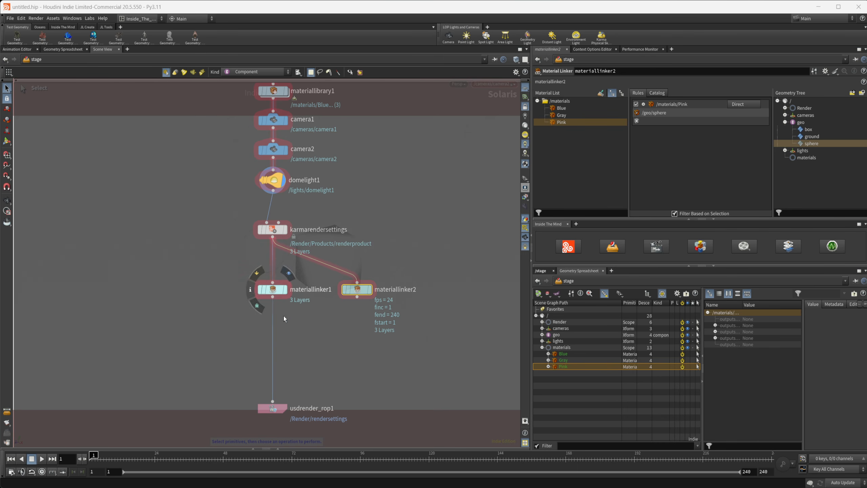
{"action": "middle_click_drag", "start_coordinate": [358, 341], "coordinate": [338, 272]}
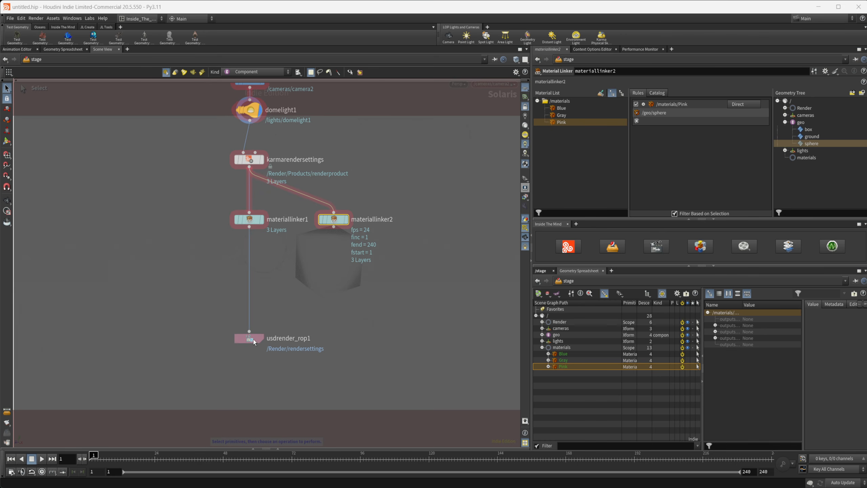
{"action": "left_click_drag", "start_coordinate": [253, 339], "coordinate": [254, 378]}
{"action": "middle_click_drag", "start_coordinate": [335, 277], "coordinate": [326, 308]}
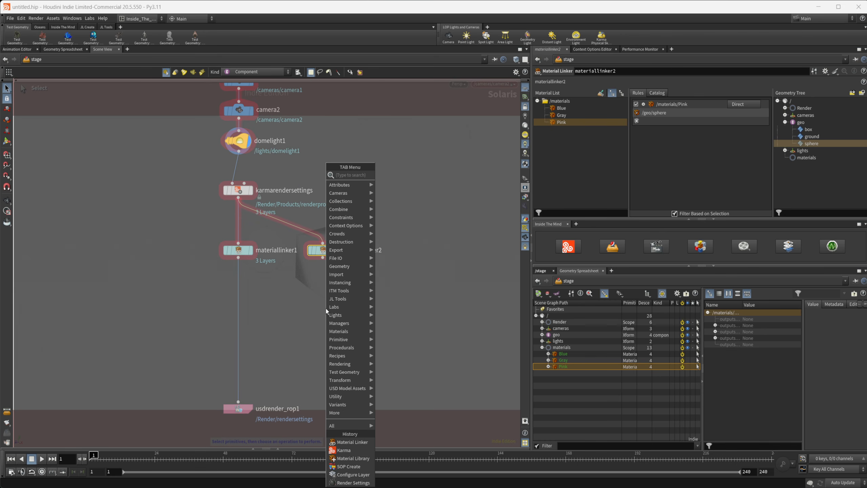
Add a Render Settings Edit node below the second Material Linker and connect it to that linker's output
{"action": "type", "text": "edit r"}
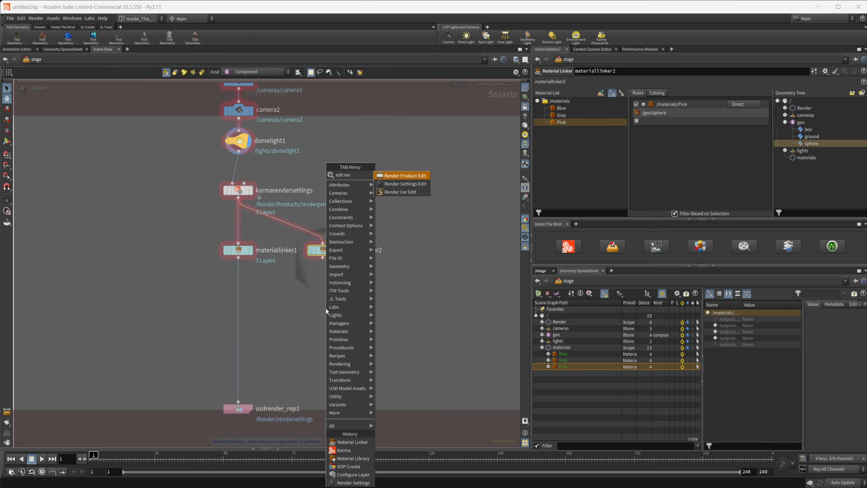
{"action": "type", "text": "en"}
{"action": "key", "text": "Down"}
{"action": "key", "text": "Return"}
{"action": "left_click", "coordinate": [325, 308]}
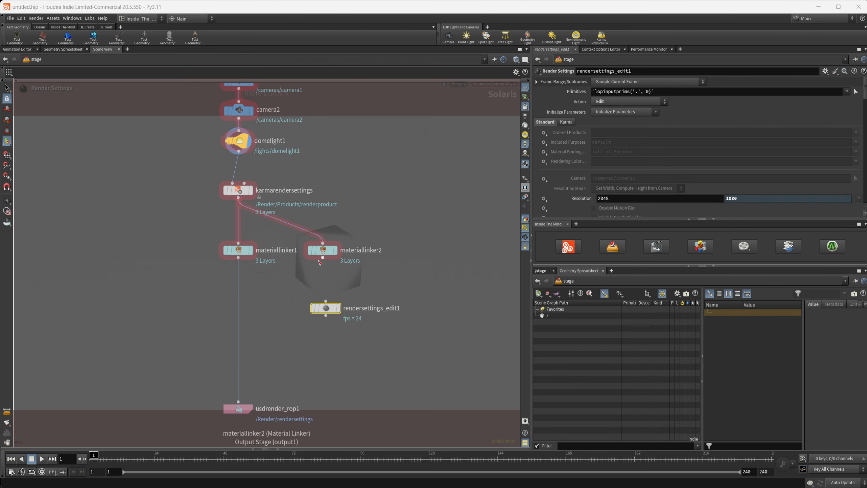
{"action": "left_click_drag", "start_coordinate": [321, 259], "coordinate": [322, 287]}
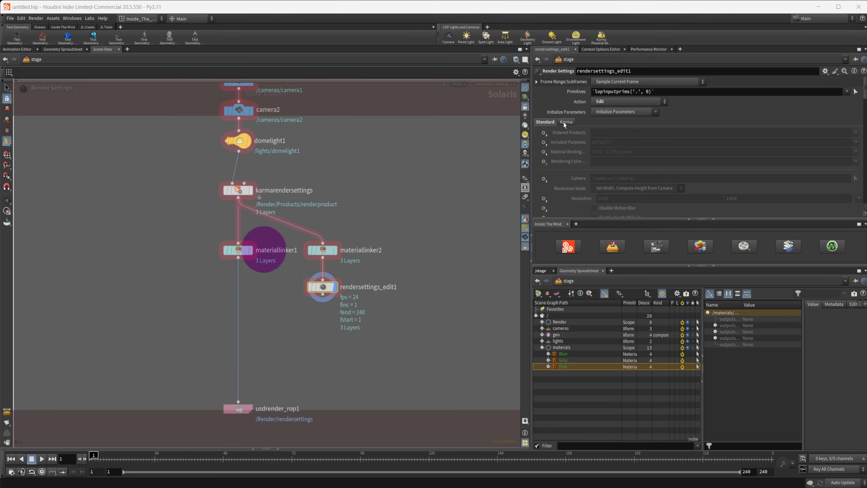
Set the Render Settings Edit node's target primitive to /Render/rendersettings from the scene graph
{"action": "scroll", "coordinate": [563, 161], "scroll_direction": "down", "scroll_amount": 1}
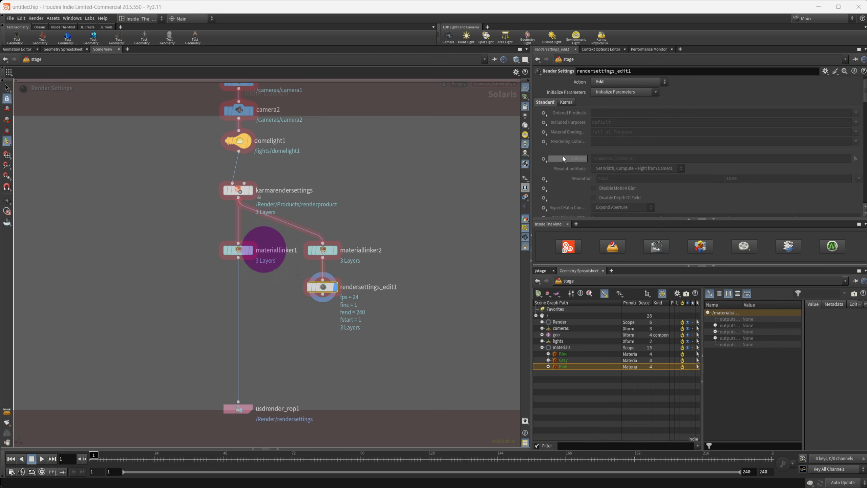
{"action": "scroll", "coordinate": [569, 156], "scroll_direction": "up", "scroll_amount": 1}
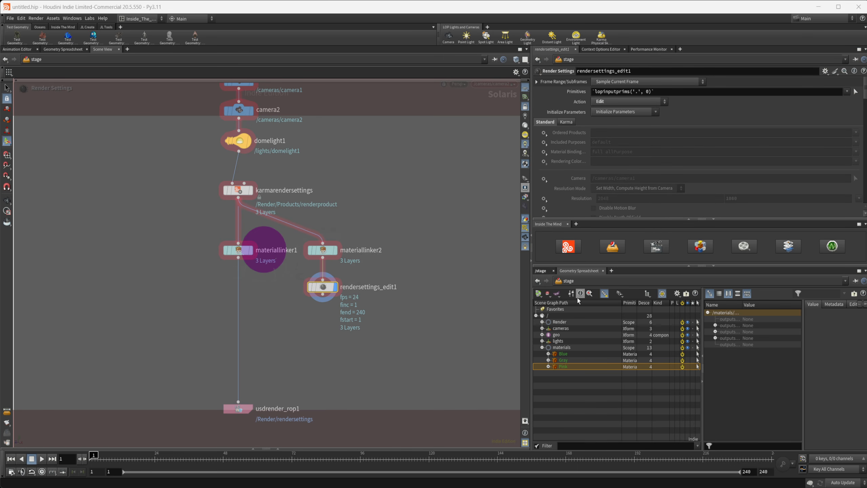
{"action": "left_click", "coordinate": [542, 322]}
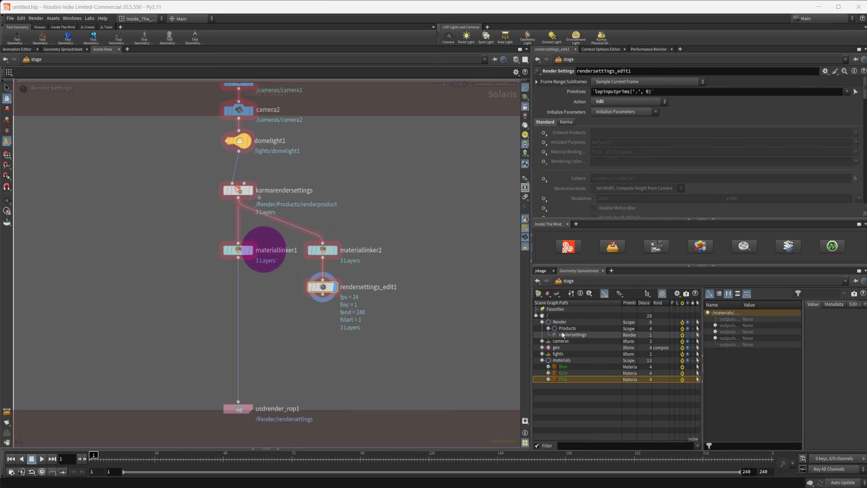
{"action": "left_click_drag", "start_coordinate": [571, 334], "coordinate": [659, 91]}
Enable overriding the Camera in the Render Settings Edit node and set it to /cameras/camera2
{"action": "scroll", "coordinate": [587, 124], "scroll_direction": "down", "scroll_amount": 2}
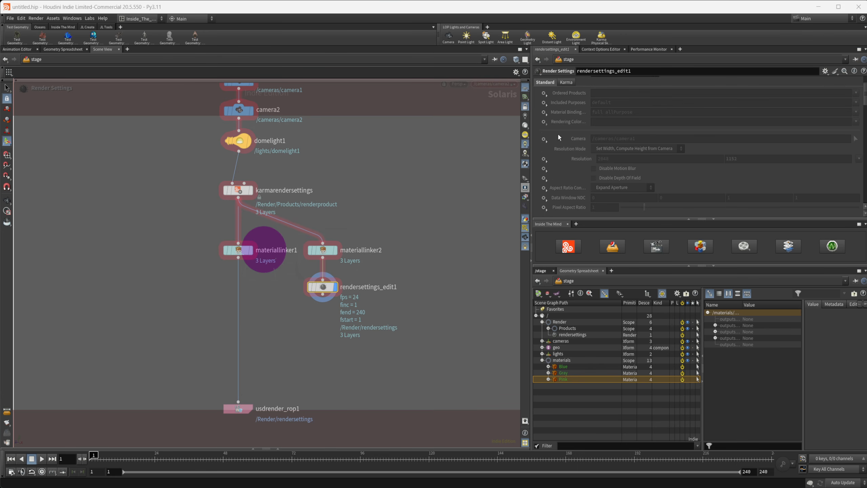
{"action": "left_click", "coordinate": [543, 139]}
{"action": "left_click", "coordinate": [764, 140]}
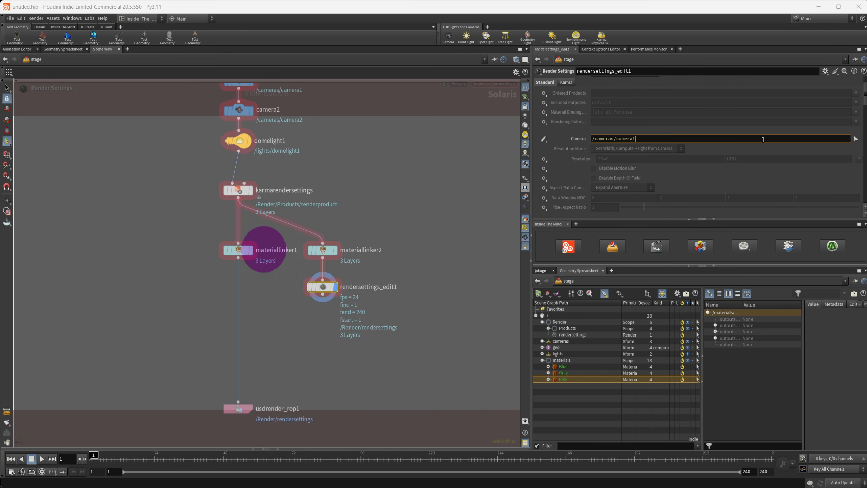
{"action": "key", "text": "Return"}
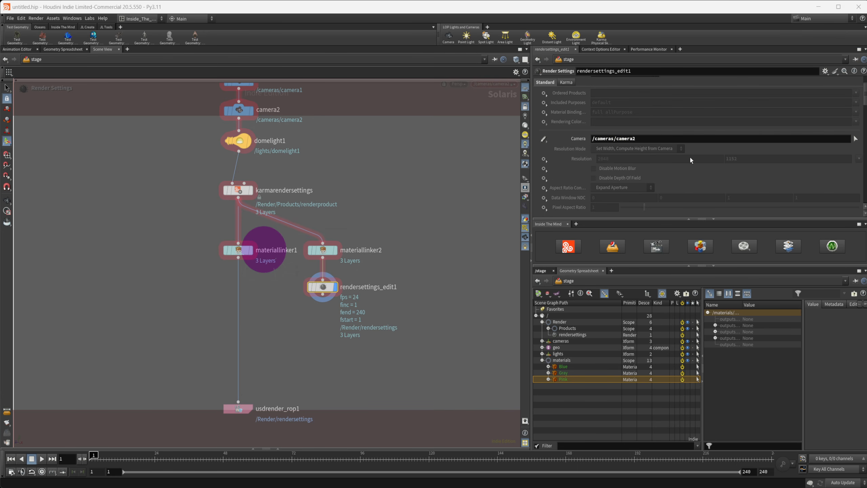
Examine the Karma rendering, sampling, shading and ambient occlusion options available in the Render Settings Edit node
{"action": "scroll", "coordinate": [644, 184], "scroll_direction": "up", "scroll_amount": 2}
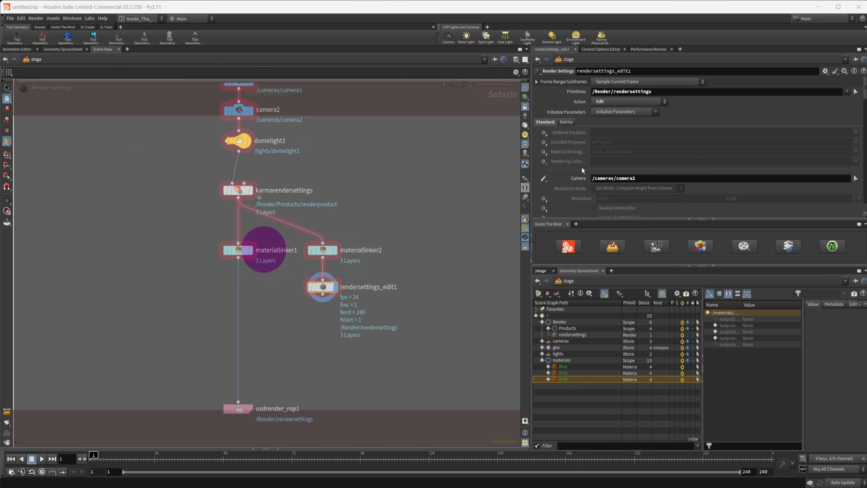
{"action": "left_click", "coordinate": [567, 122]}
{"action": "scroll", "coordinate": [573, 168], "scroll_direction": "down", "scroll_amount": 2}
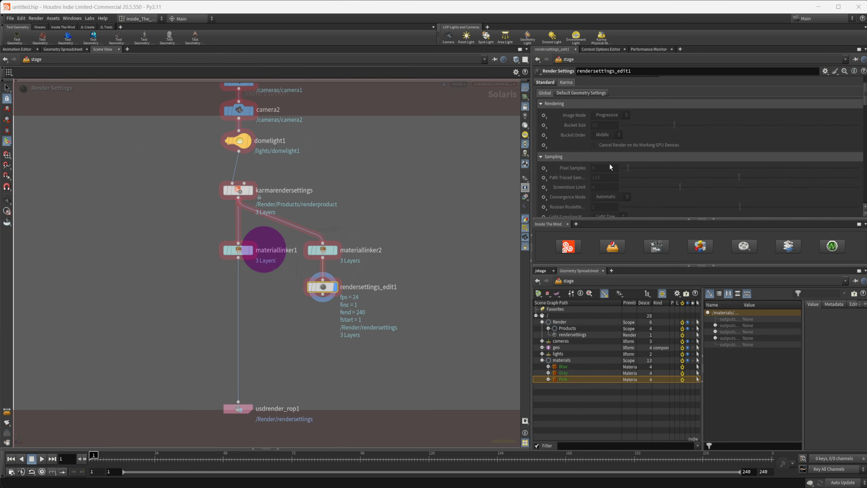
{"action": "scroll", "coordinate": [599, 160], "scroll_direction": "down", "scroll_amount": 2}
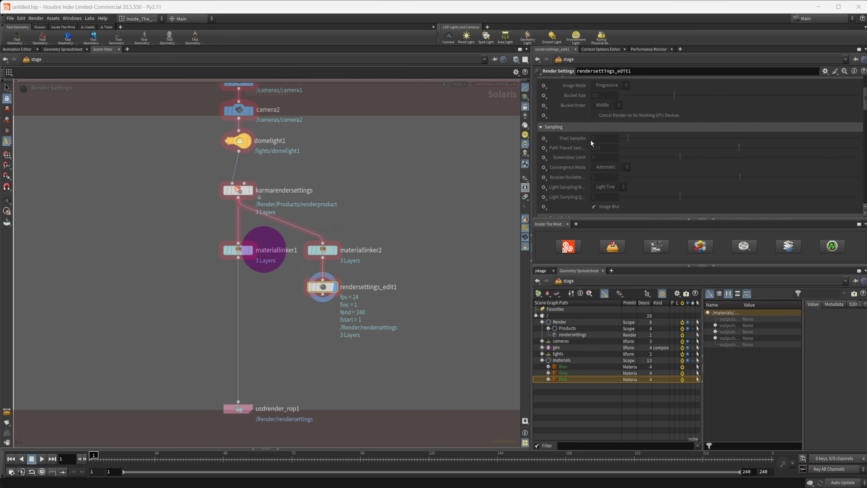
{"action": "scroll", "coordinate": [592, 143], "scroll_direction": "down", "scroll_amount": 10}
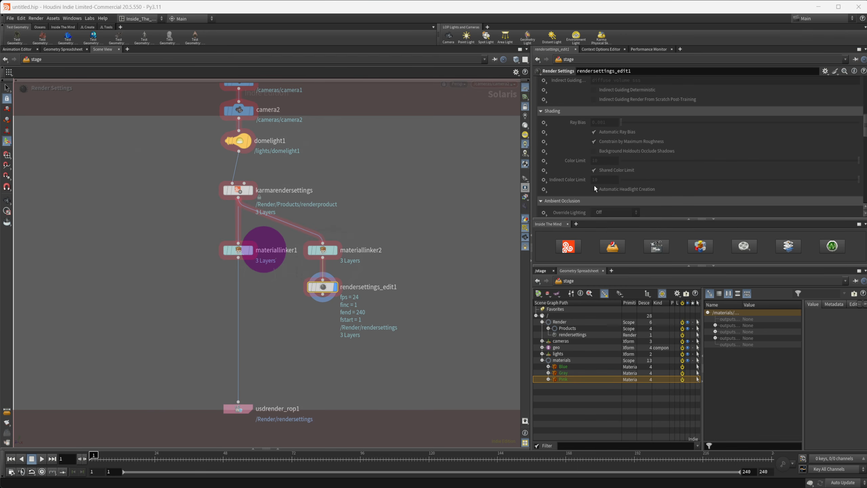
{"action": "scroll", "coordinate": [588, 181], "scroll_direction": "down", "scroll_amount": 2}
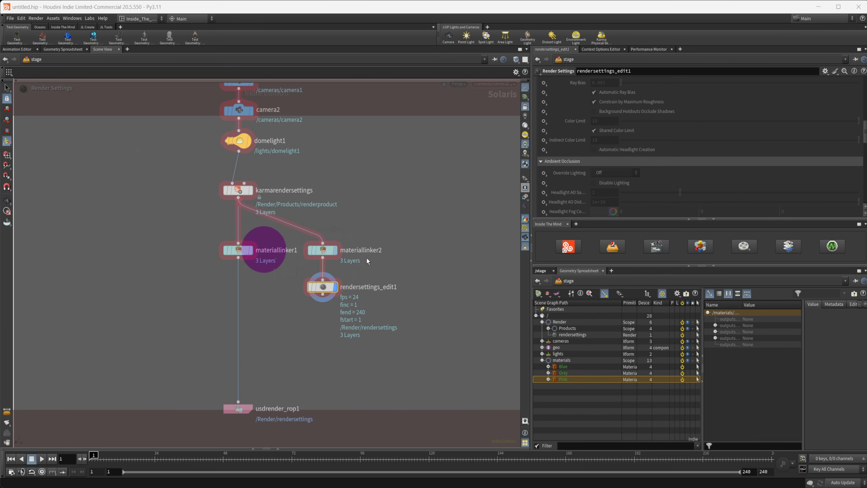
{"action": "scroll", "coordinate": [568, 165], "scroll_direction": "down", "scroll_amount": 4}
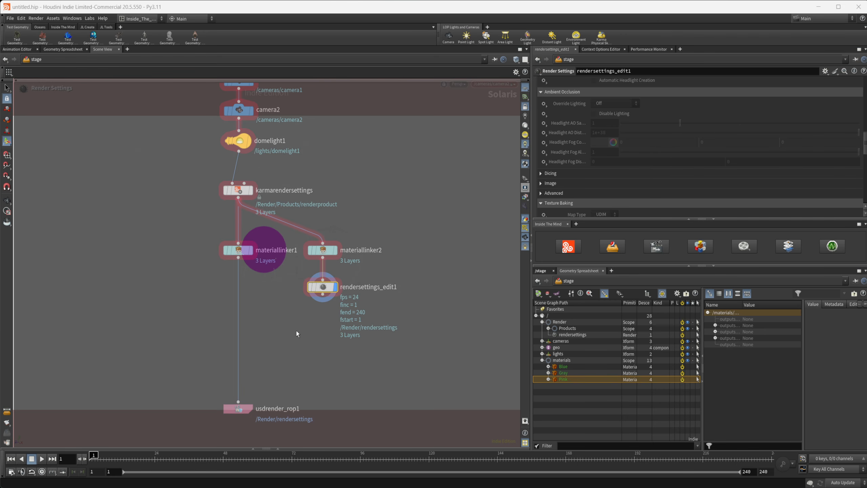
Insert a Configure Layer node below the first Material Linker and duplicate it beneath the Render Settings Edit node
{"action": "middle_click_drag", "start_coordinate": [297, 334], "coordinate": [298, 302]}
{"action": "key", "text": "Tab"}
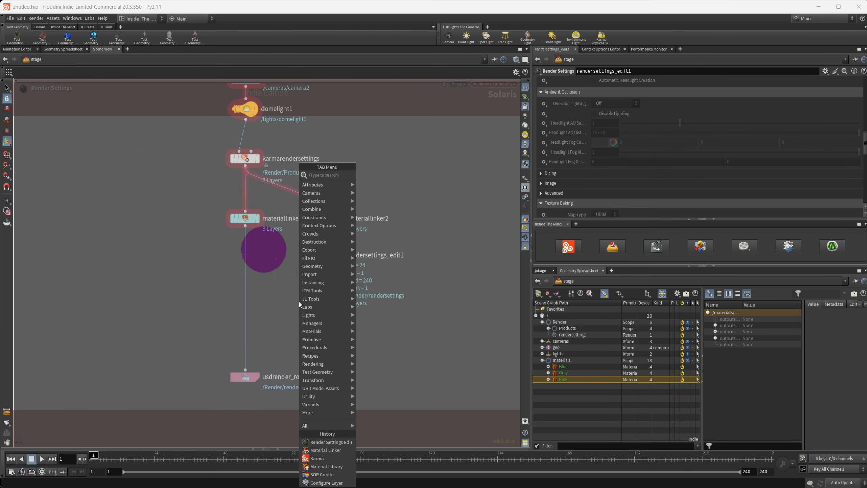
{"action": "type", "text": "conf"}
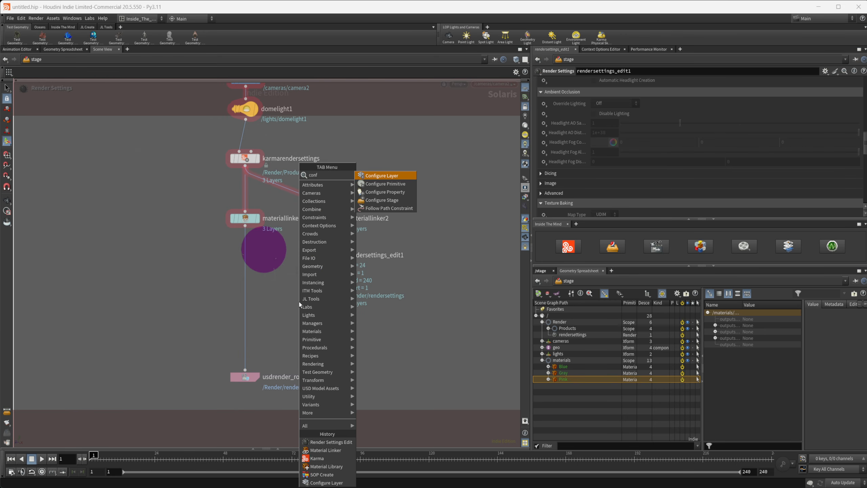
{"action": "key", "text": "Return"}
{"action": "left_click", "coordinate": [298, 303]}
{"action": "left_click_drag", "start_coordinate": [297, 301], "coordinate": [332, 294]}
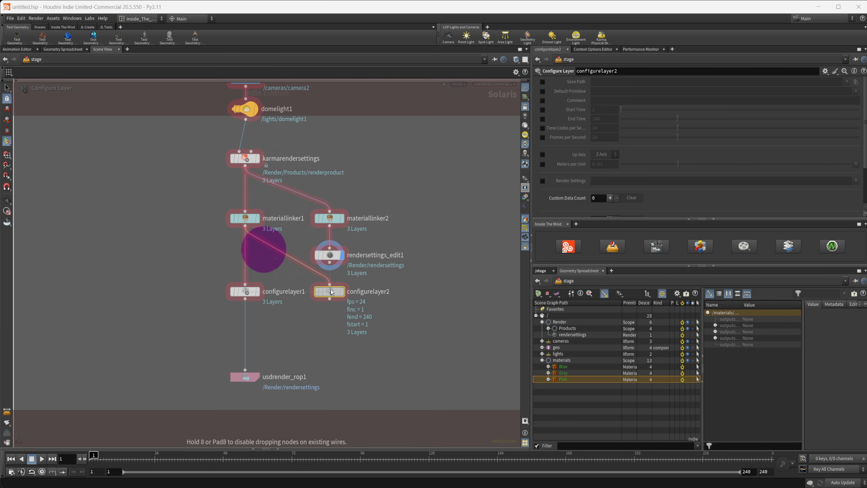
In the first Configure Layer, enable Start Time and End Time and delete the End Time expression, keeping it at 240
{"action": "left_click", "coordinate": [245, 291]}
{"action": "left_click", "coordinate": [543, 110]}
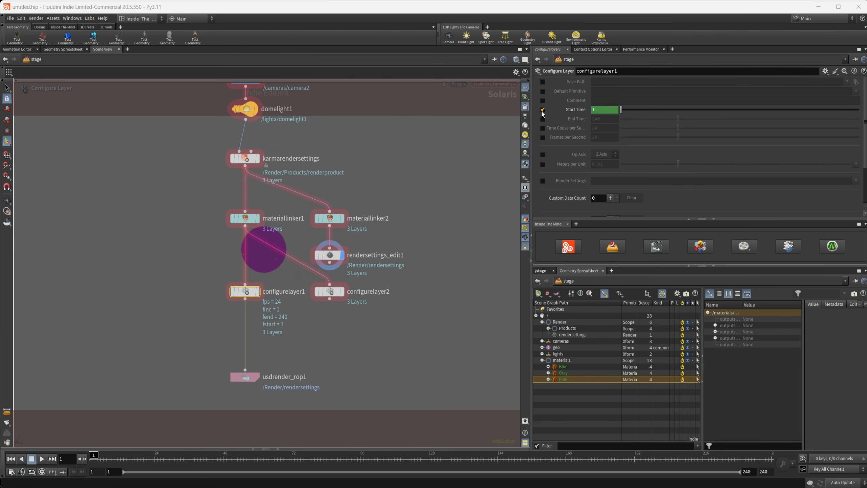
{"action": "left_click", "coordinate": [543, 119]}
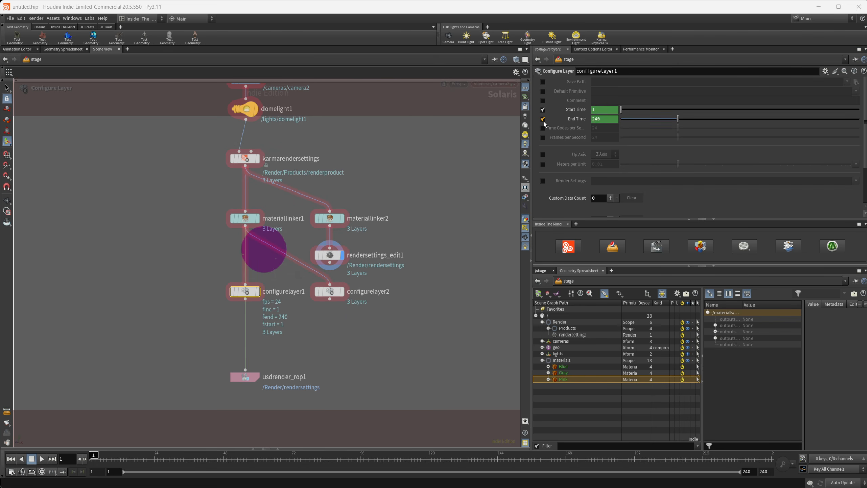
{"action": "right_click", "coordinate": [609, 119]}
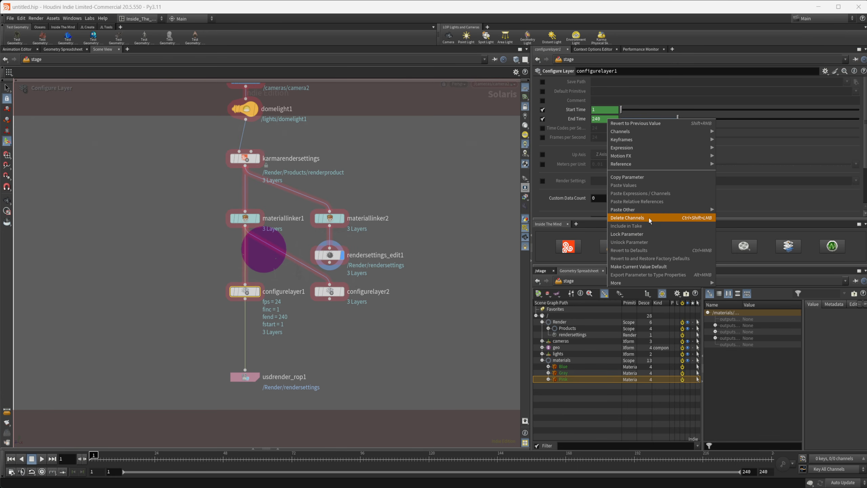
{"action": "left_click", "coordinate": [650, 219]}
{"action": "left_click", "coordinate": [610, 122]}
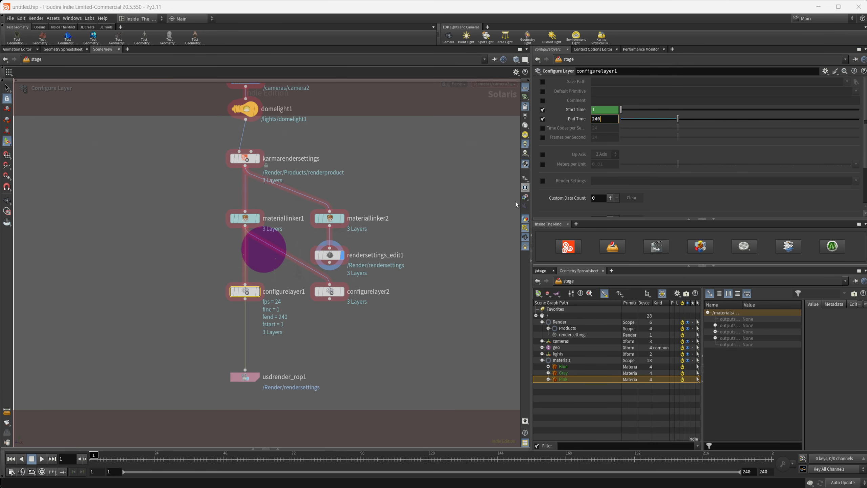
In the second Configure Layer, enable Start Time and End Time, set End Time to 120, and wire it after the Render Settings Edit node
{"action": "left_click", "coordinate": [329, 291]}
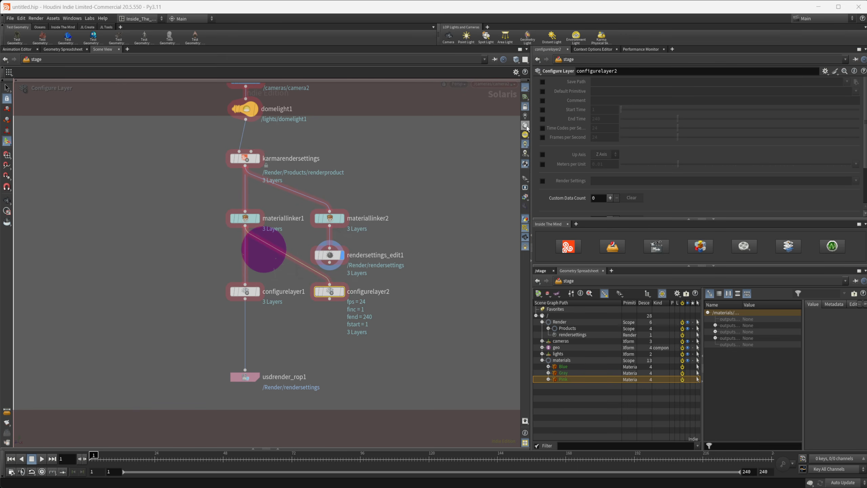
{"action": "left_click", "coordinate": [543, 119]}
{"action": "right_click", "coordinate": [602, 124]}
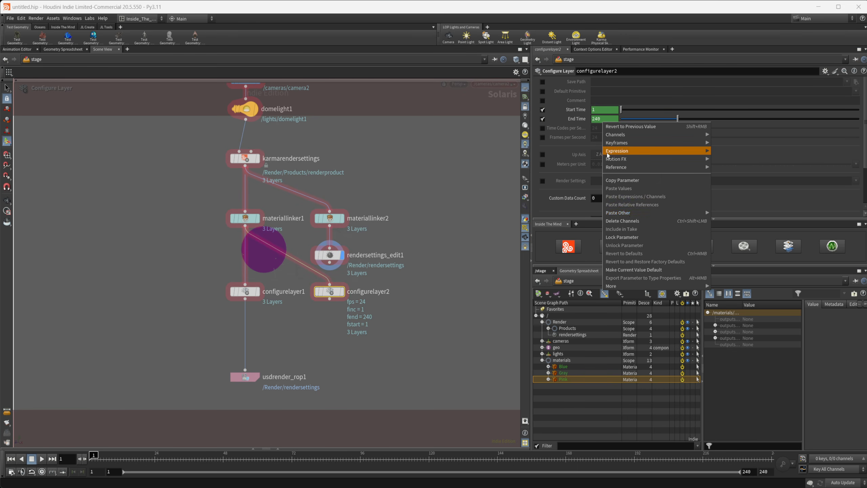
{"action": "left_click", "coordinate": [615, 214]}
{"action": "double_click", "coordinate": [605, 120]}
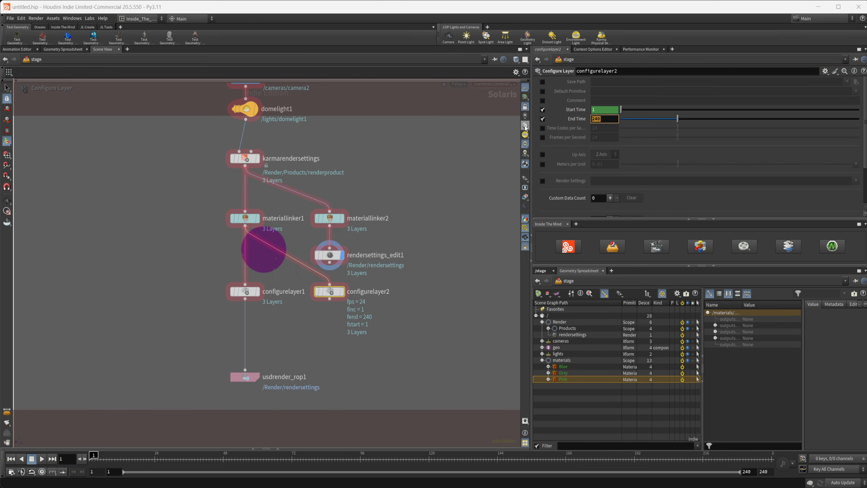
{"action": "type", "text": "120"}
{"action": "key", "text": "Return"}
{"action": "left_click", "coordinate": [315, 338]}
{"action": "left_click_drag", "start_coordinate": [331, 263], "coordinate": [330, 284]}
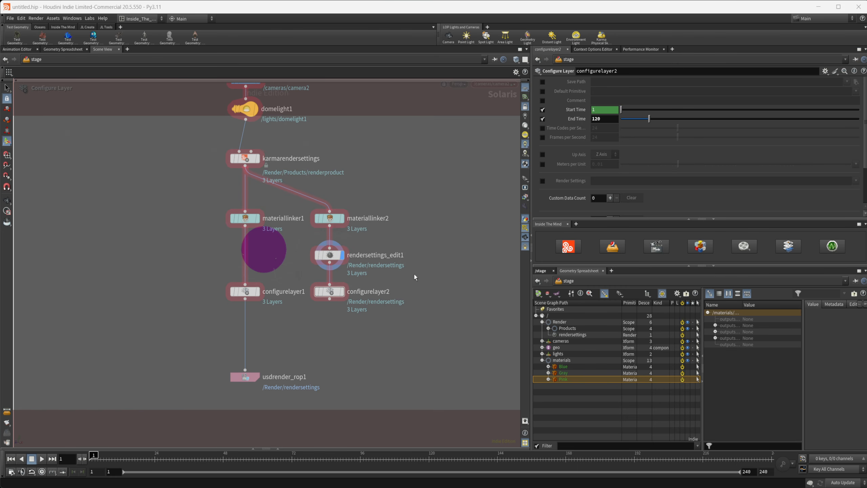
Insert a Switch node between the first Configure Layer and the USD render ROP, and connect the second Configure Layer as its second input
{"action": "middle_click_drag", "start_coordinate": [273, 355], "coordinate": [288, 307]}
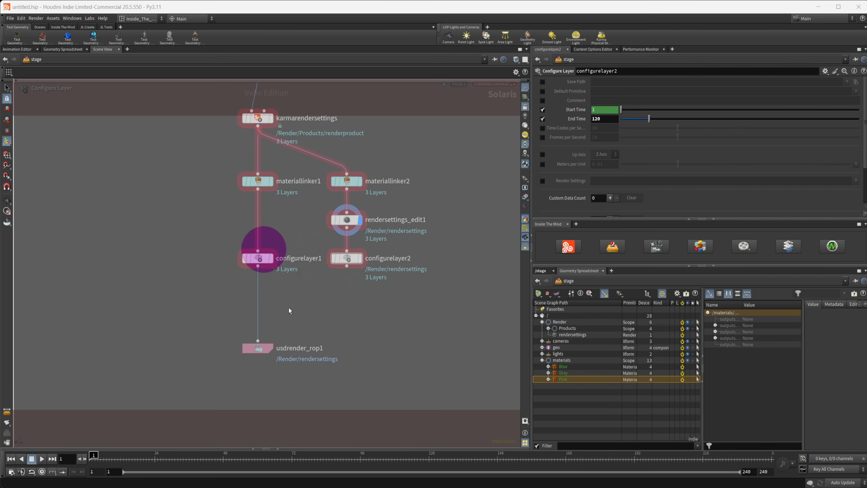
{"action": "key", "text": "Tab"}
{"action": "type", "text": "sw"}
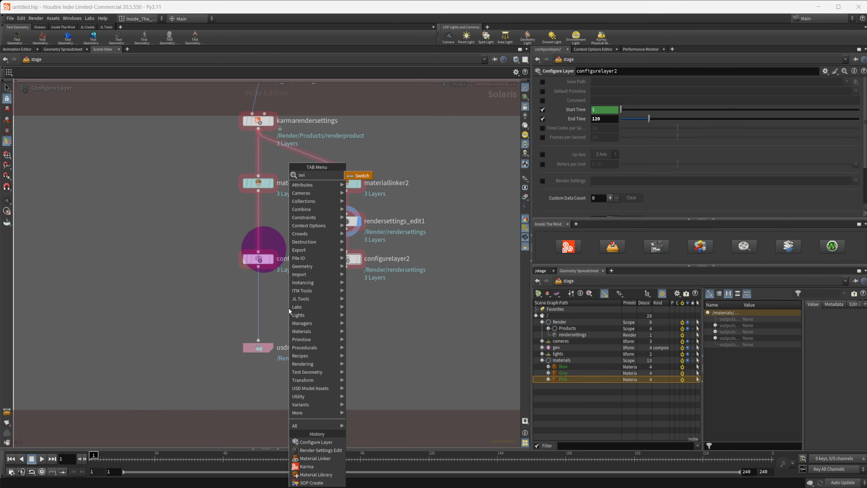
{"action": "type", "text": "i"}
{"action": "key", "text": "Return"}
{"action": "left_click", "coordinate": [259, 304]}
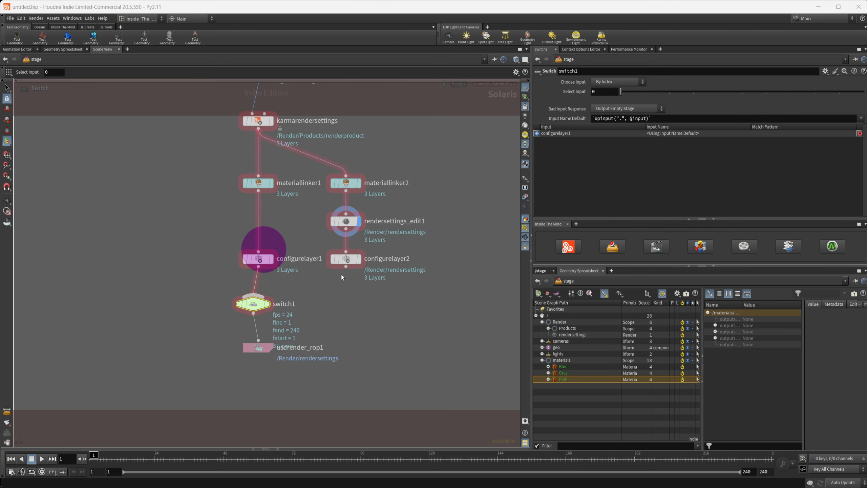
{"action": "left_click_drag", "start_coordinate": [346, 267], "coordinate": [254, 302]}
{"action": "mouse_move", "coordinate": [254, 301]}
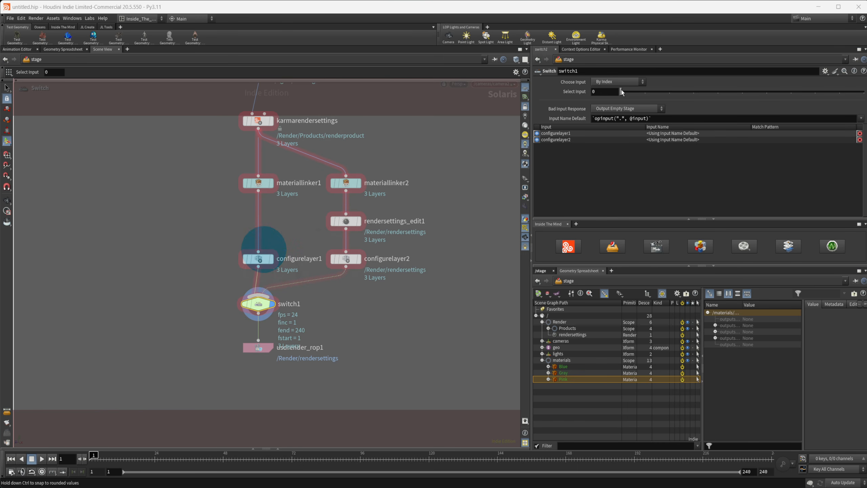
Set the Switch's Select Input to 1 and make the timeline follow the stage's frame range
{"action": "key", "text": "Escape"}
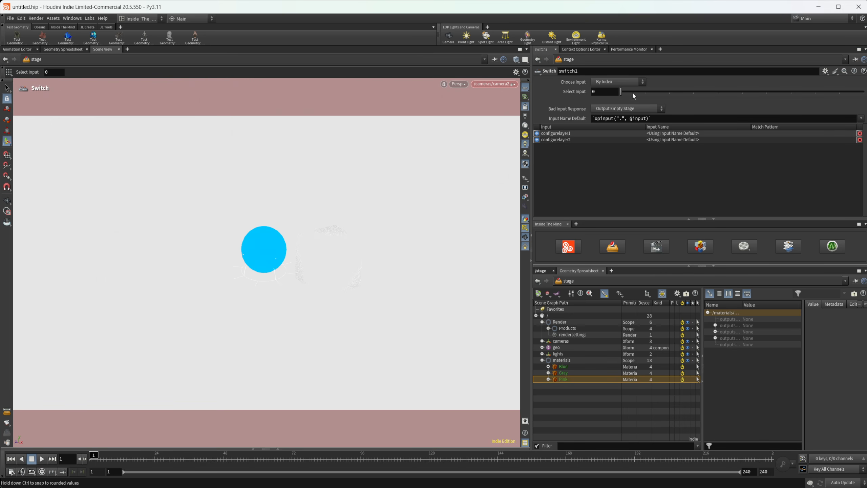
{"action": "left_click_drag", "start_coordinate": [632, 91], "coordinate": [645, 92]}
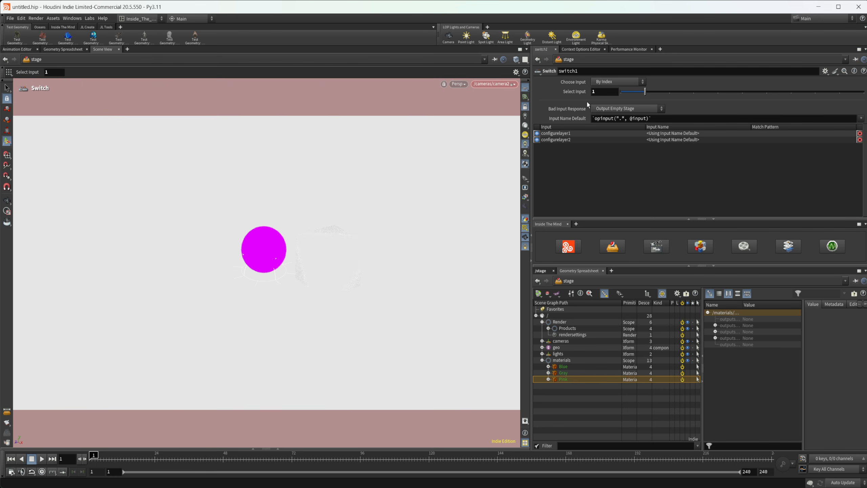
{"action": "left_click", "coordinate": [4, 416]}
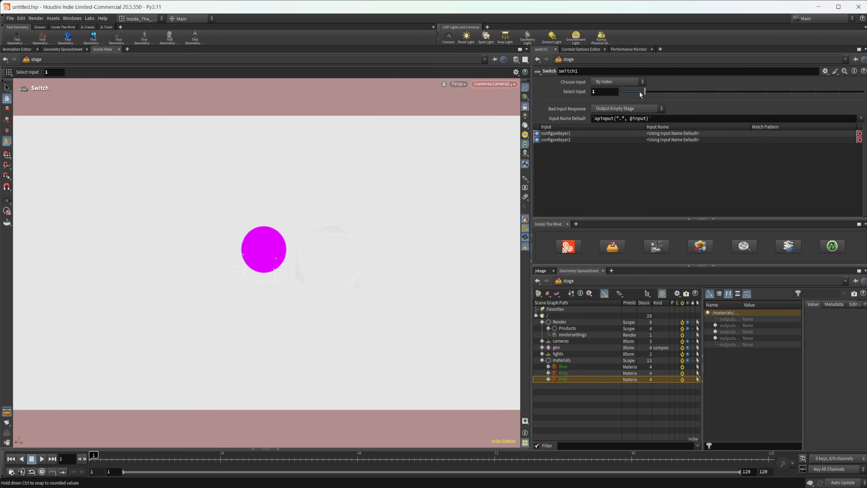
Change the Switch's Select Input to 0 and back to 1 to compare the two variations' materials and frame ranges
{"action": "left_click_drag", "start_coordinate": [644, 91], "coordinate": [621, 92]}
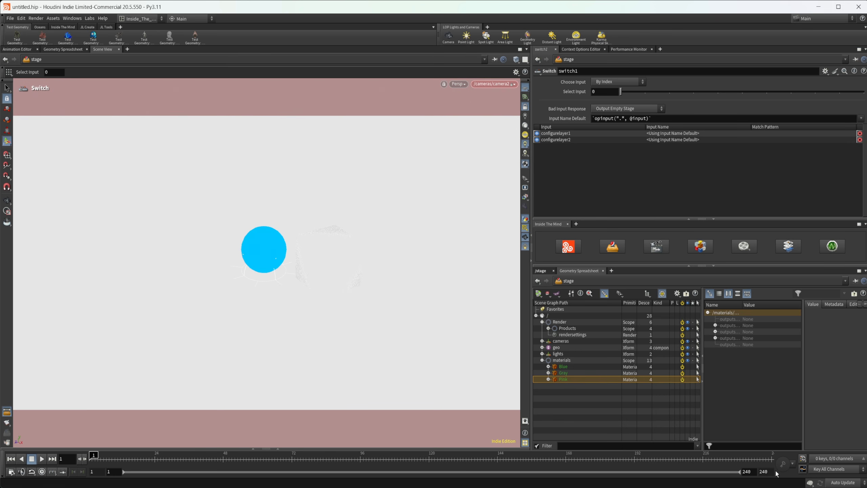
{"action": "left_click_drag", "start_coordinate": [631, 95], "coordinate": [644, 95]}
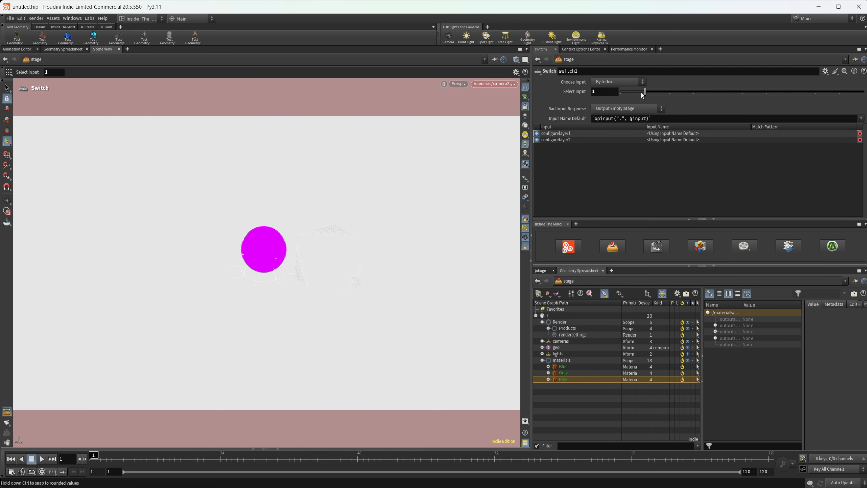
Set the USD Render ROP's Valid Frame Range to Render Specific Frame Range
{"action": "key", "text": "n"}
{"action": "left_click", "coordinate": [259, 349]}
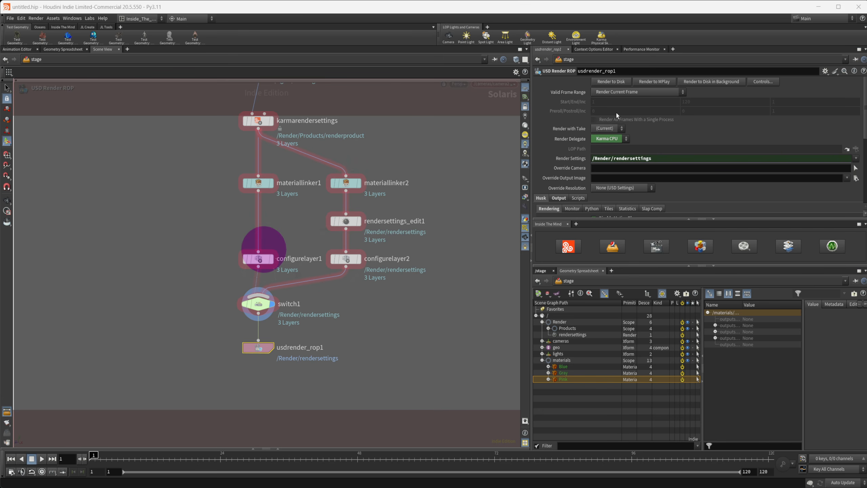
{"action": "left_click", "coordinate": [615, 93]}
{"action": "left_click", "coordinate": [641, 107]}
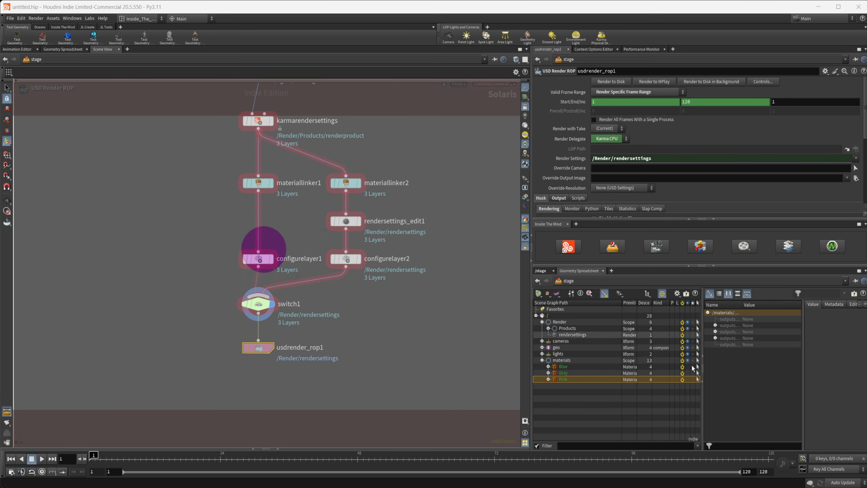
Set the Switch's Select Input to 0 and check the USD Render ROP's frame range for the first variation
{"action": "left_click", "coordinate": [258, 303]}
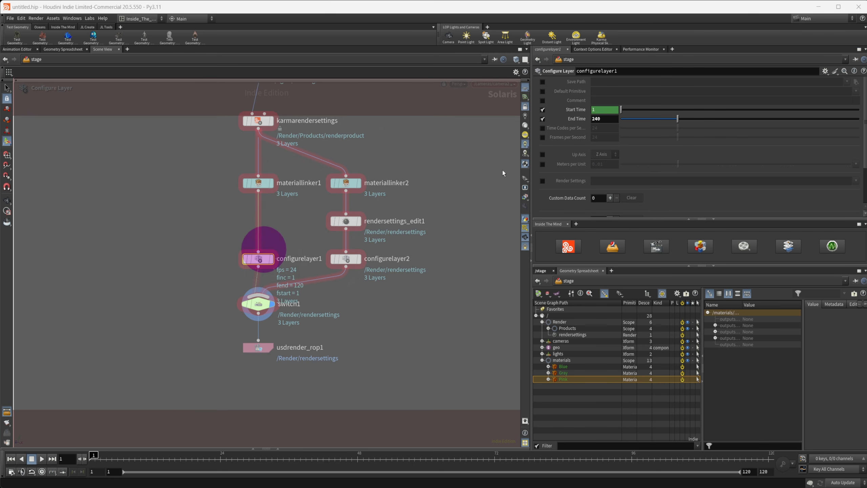
{"action": "left_click", "coordinate": [620, 94]}
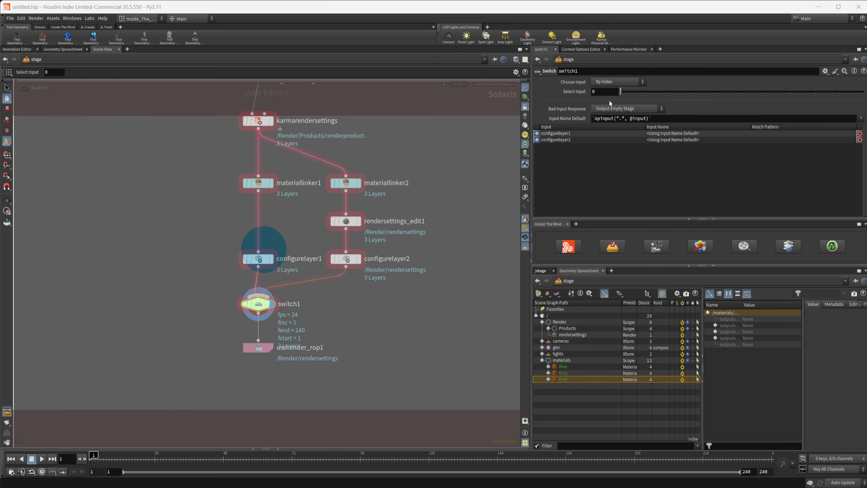
{"action": "left_click", "coordinate": [258, 351]}
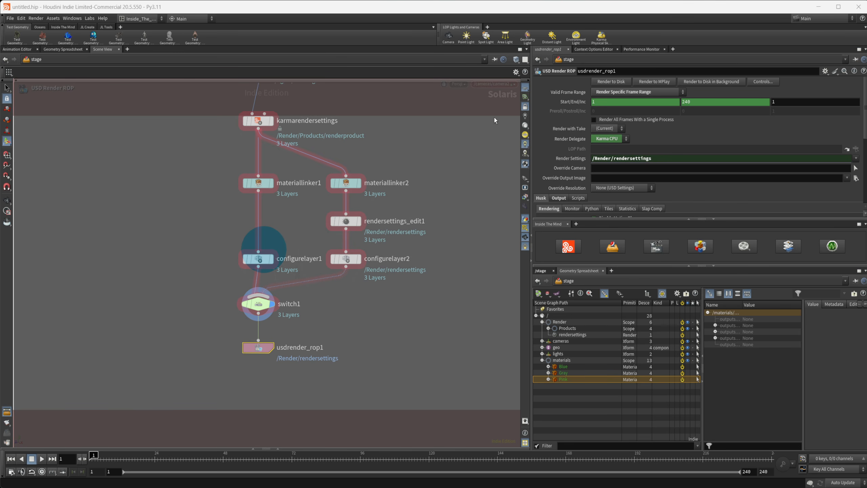
Set the USD Render ROP's Valid Frame Range to Render Current Frame and render the first variation to MPlay
{"action": "middle_click_drag", "start_coordinate": [363, 350], "coordinate": [364, 325]}
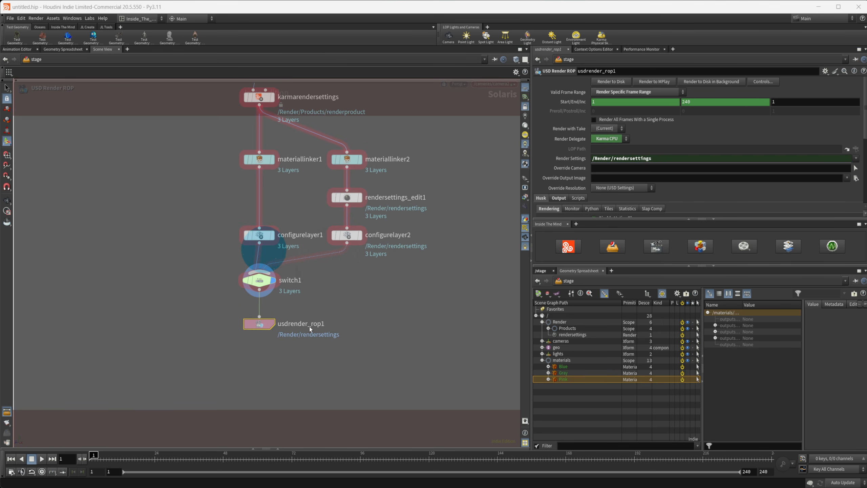
{"action": "scroll", "coordinate": [577, 167], "scroll_direction": "down", "scroll_amount": 1}
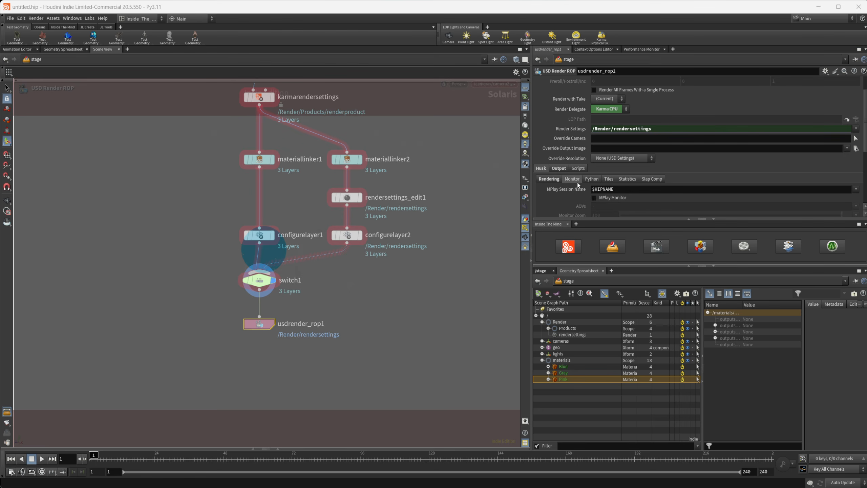
{"action": "scroll", "coordinate": [614, 201], "scroll_direction": "up", "scroll_amount": 1}
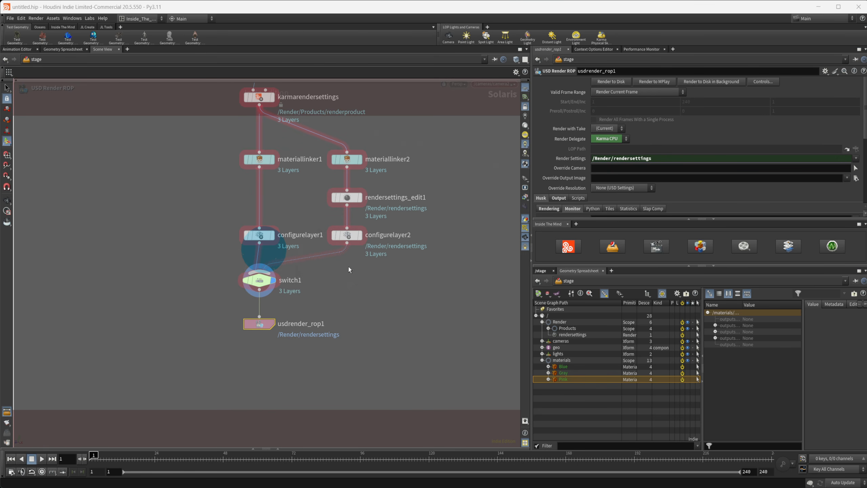
{"action": "left_click", "coordinate": [259, 280]}
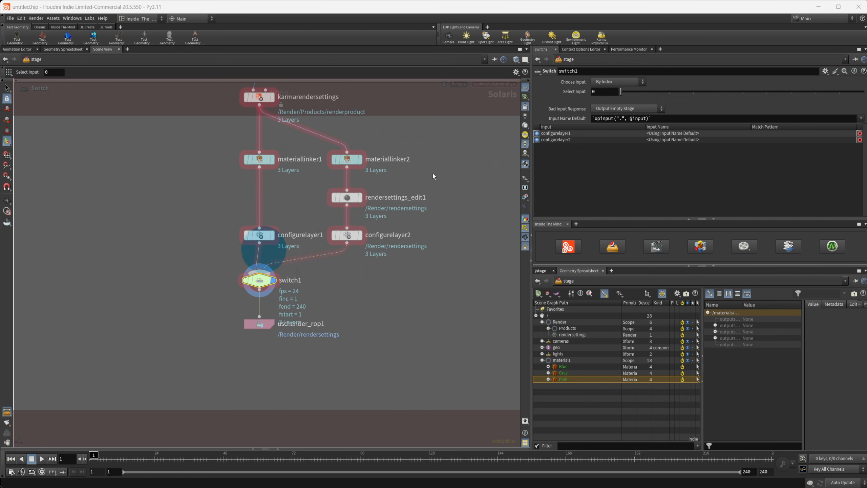
{"action": "left_click", "coordinate": [259, 324]}
{"action": "left_click", "coordinate": [654, 81]}
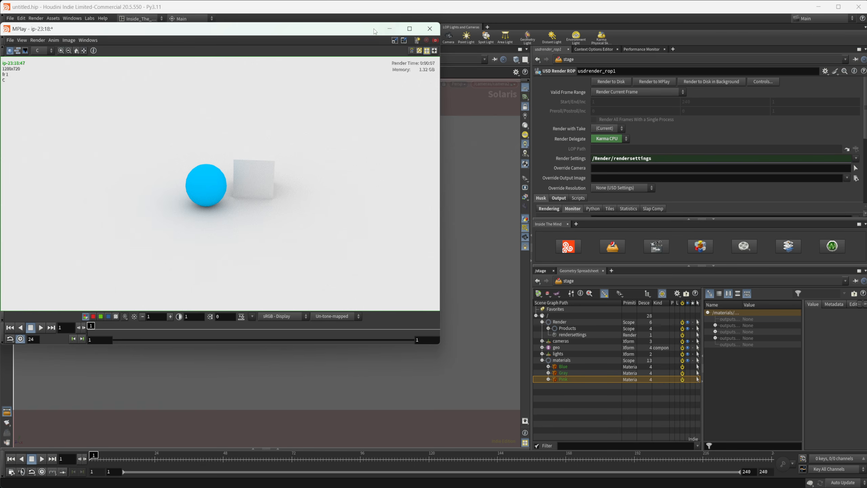
Set the Switch's Select Input to 1 and render the second variation to MPlay for comparison with the first
{"action": "left_click_drag", "start_coordinate": [371, 30], "coordinate": [662, 86]}
{"action": "left_click", "coordinate": [276, 280]}
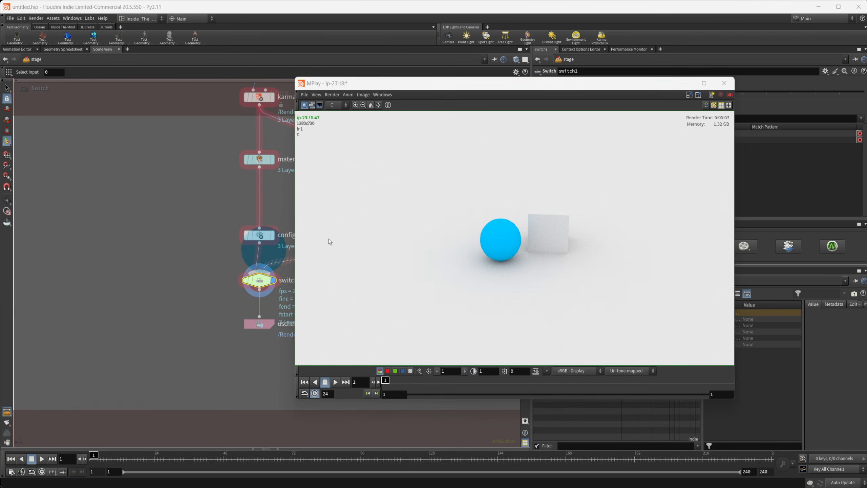
{"action": "left_click_drag", "start_coordinate": [528, 86], "coordinate": [325, 72]}
{"action": "left_click", "coordinate": [644, 91]}
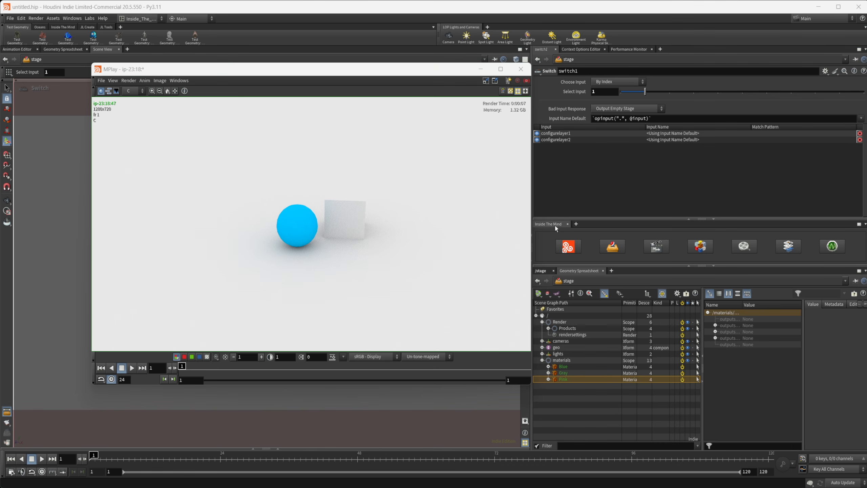
{"action": "left_click_drag", "start_coordinate": [267, 71], "coordinate": [213, 84]}
{"action": "left_click", "coordinate": [256, 327]}
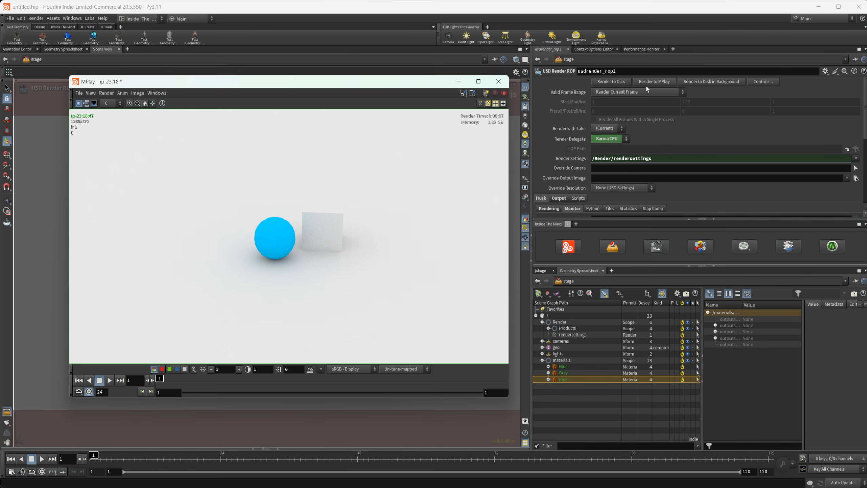
{"action": "left_click", "coordinate": [651, 84]}
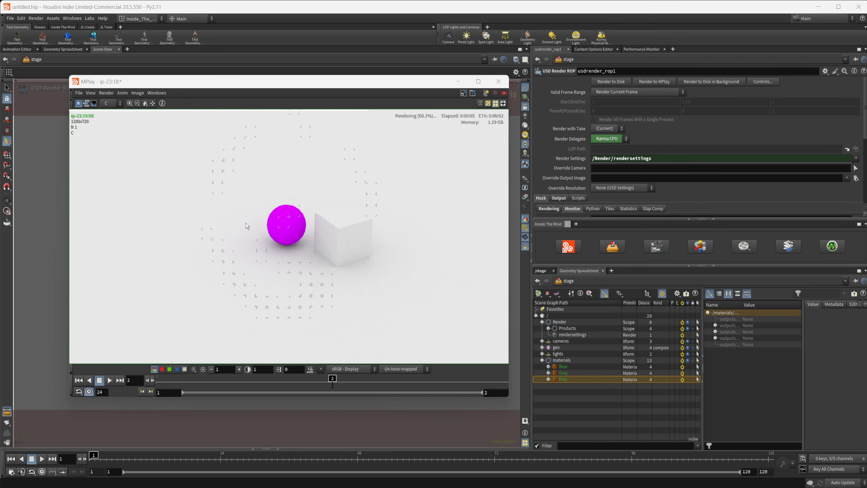
{"action": "left_click_drag", "start_coordinate": [267, 387], "coordinate": [337, 387]}
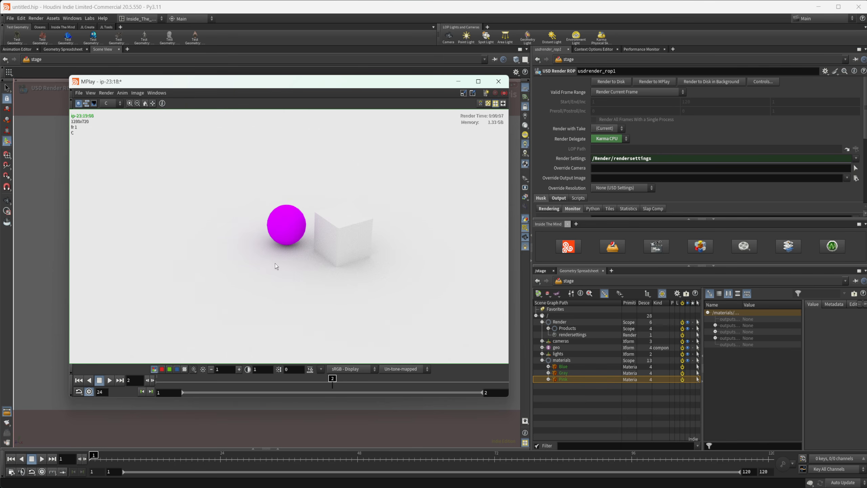
{"action": "left_click", "coordinate": [460, 85]}
Open the Context Options Editor and narrow its window so the node parameters stay accessible
{"action": "left_click", "coordinate": [20, 18]}
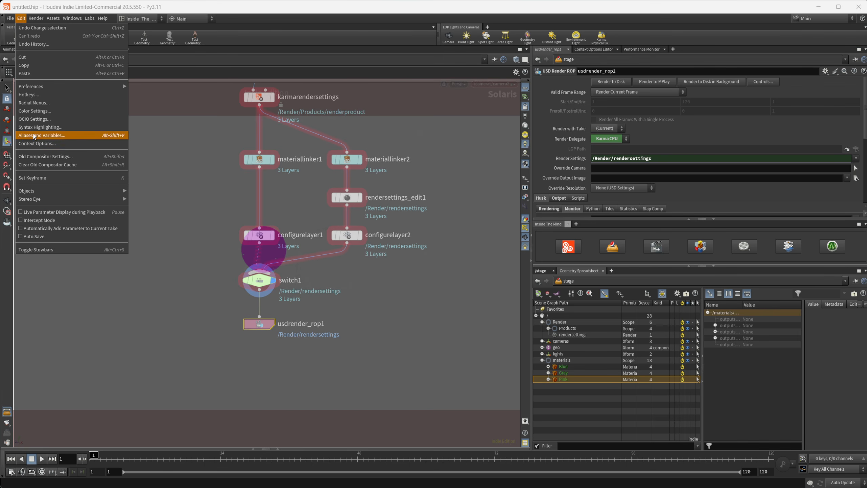
{"action": "left_click", "coordinate": [37, 143]}
{"action": "left_click_drag", "start_coordinate": [530, 134], "coordinate": [382, 132]}
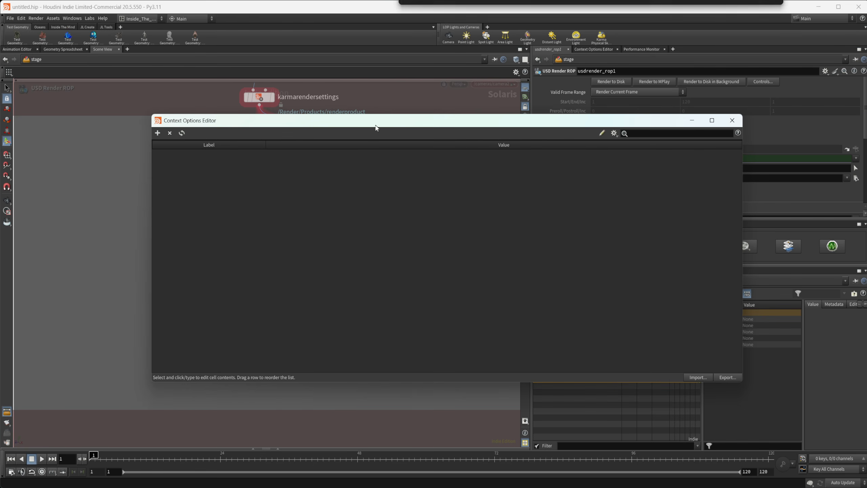
{"action": "left_click_drag", "start_coordinate": [742, 208], "coordinate": [473, 247]}
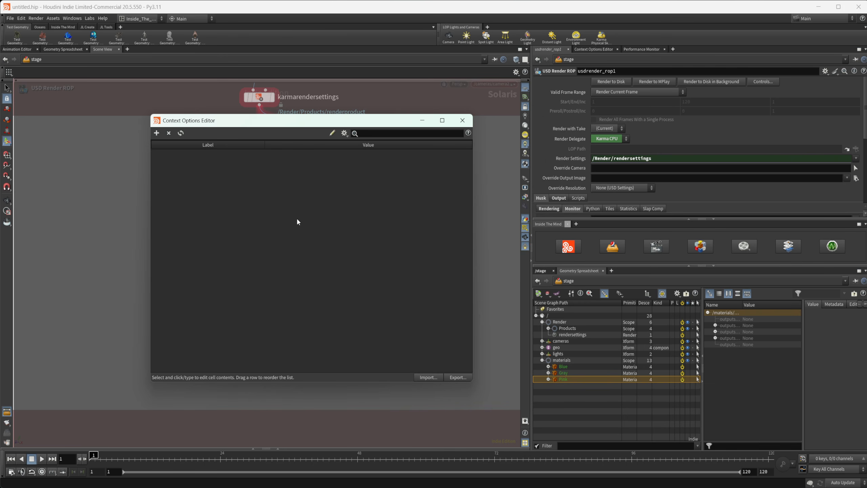
{"action": "left_click", "coordinate": [156, 133]}
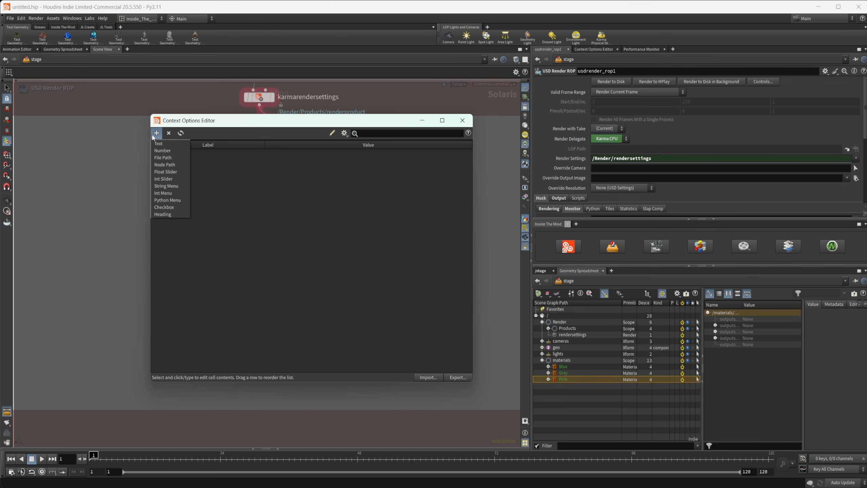
{"action": "left_click", "coordinate": [174, 194]}
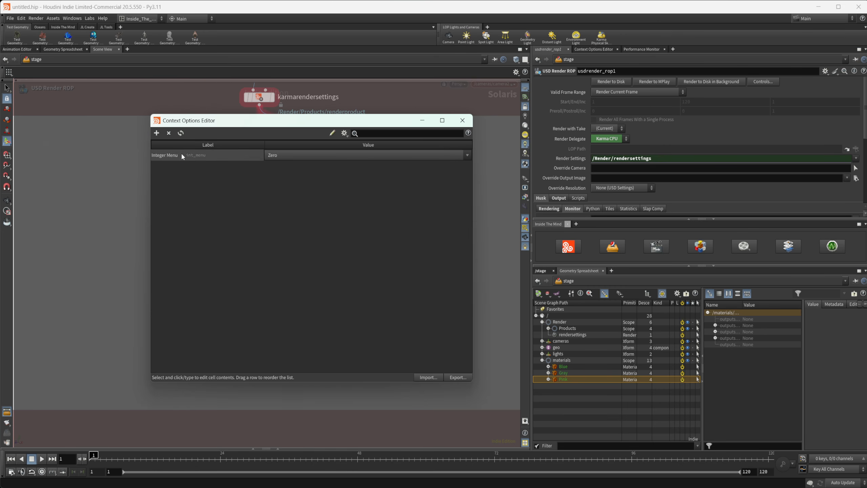
{"action": "left_click", "coordinate": [191, 154]}
{"action": "left_click", "coordinate": [191, 155]}
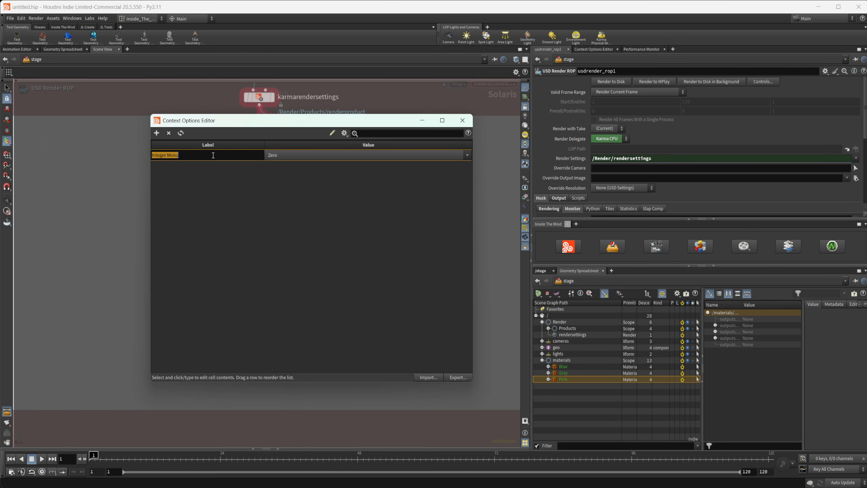
{"action": "type", "text": "Shot"}
{"action": "key", "text": "Return"}
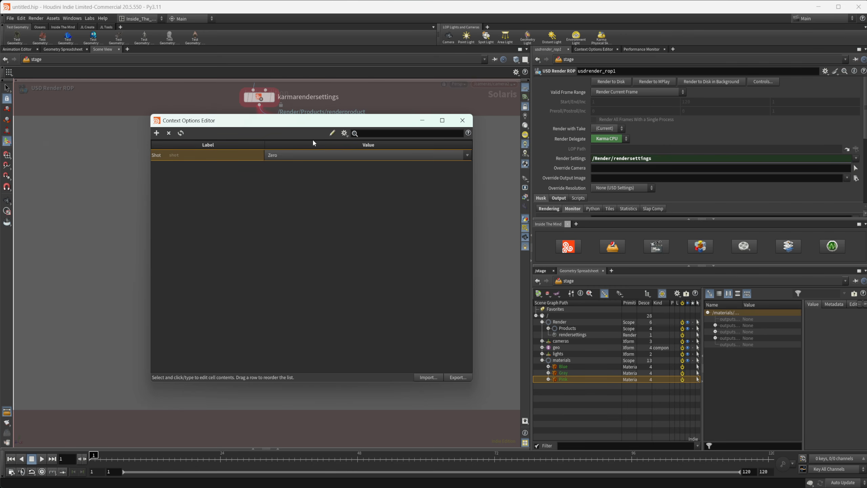
{"action": "left_click", "coordinate": [331, 134]}
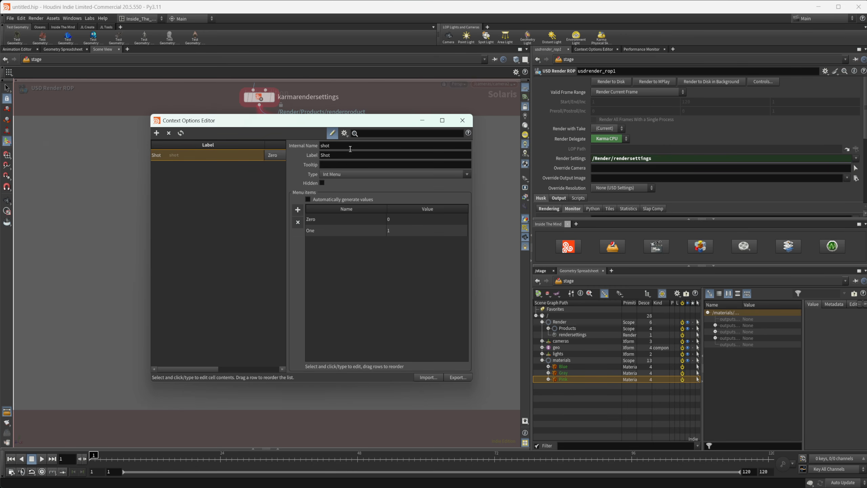
{"action": "left_click", "coordinate": [169, 133]}
Add an Int Menu context option and label it Shot
{"action": "left_click", "coordinate": [157, 133]}
{"action": "left_click", "coordinate": [172, 193]}
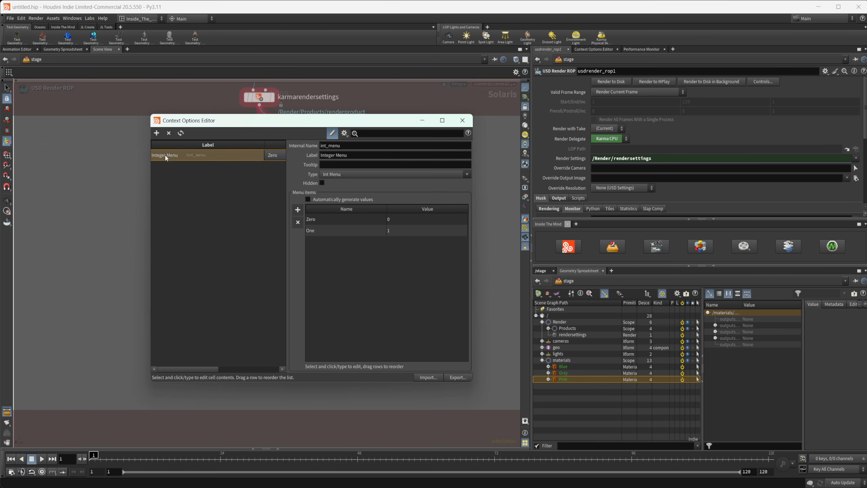
{"action": "double_click", "coordinate": [179, 156]}
{"action": "left_click", "coordinate": [190, 155]}
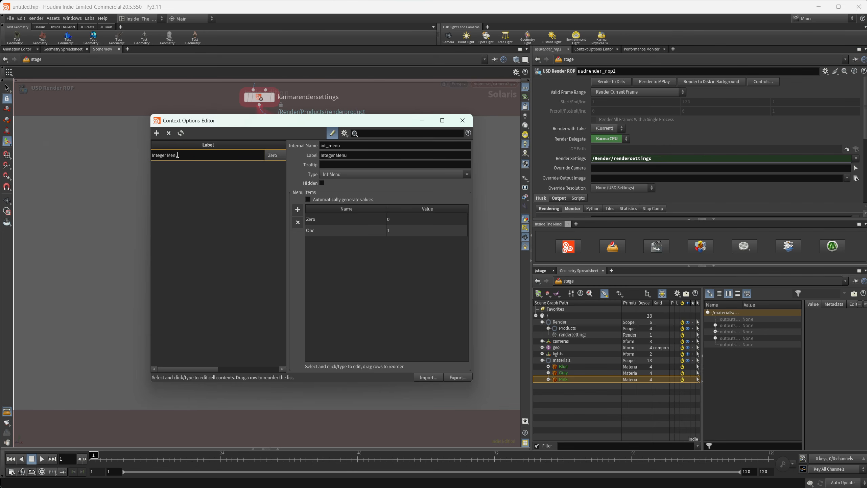
{"action": "key", "text": "ctrl+a"}
{"action": "type", "text": "Shot"}
{"action": "key", "text": "Return"}
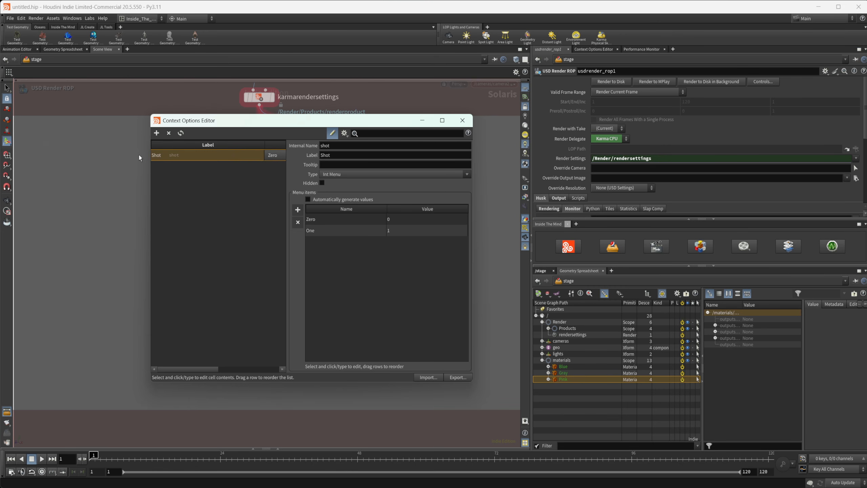
Rename the Shot option's menu items to 010 for value 0 and 020 for value 1
{"action": "double_click", "coordinate": [318, 219]}
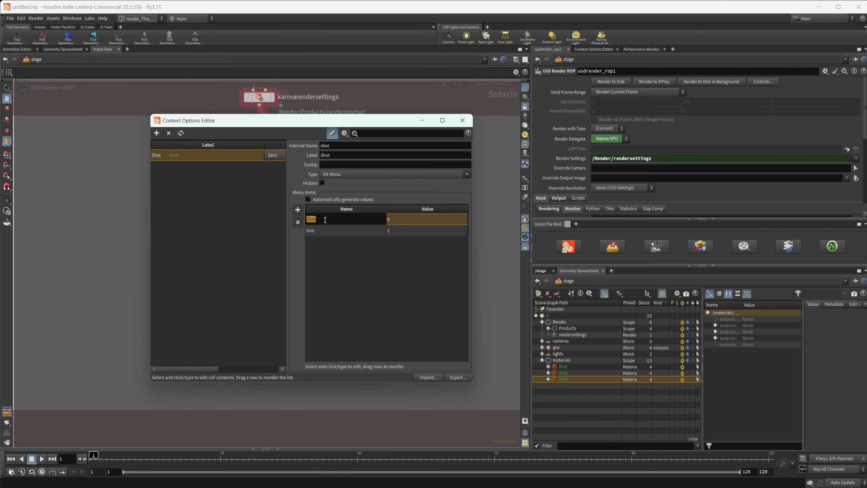
{"action": "type", "text": "SHot"}
{"action": "key", "text": "BackSpace"}
{"action": "key", "text": "BackSpace"}
{"action": "type", "text": "010"}
{"action": "left_click", "coordinate": [344, 230]}
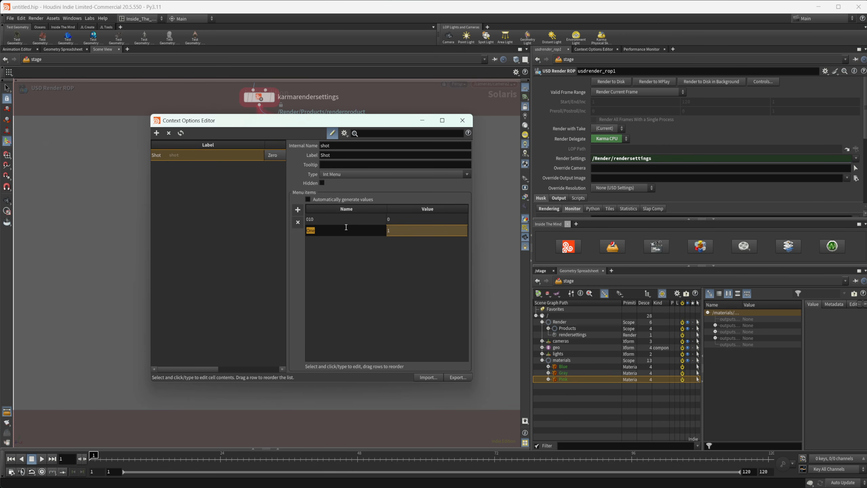
{"action": "type", "text": "020"}
{"action": "key", "text": "Return"}
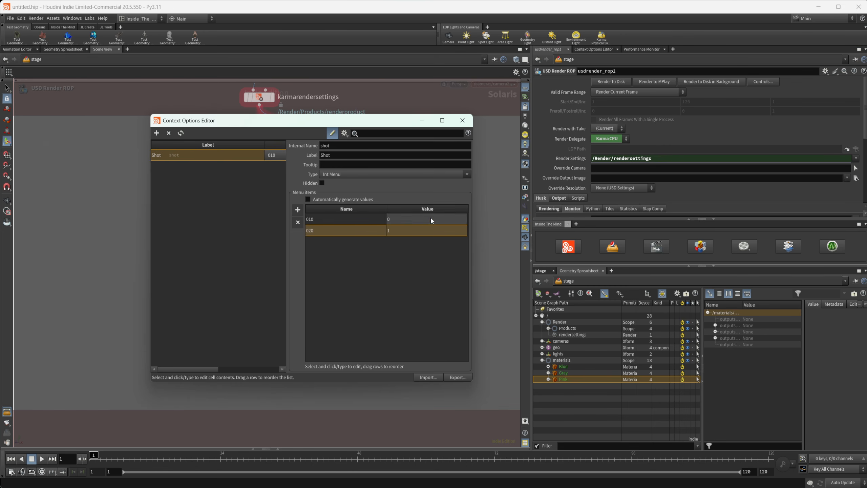
{"action": "left_click", "coordinate": [407, 215]}
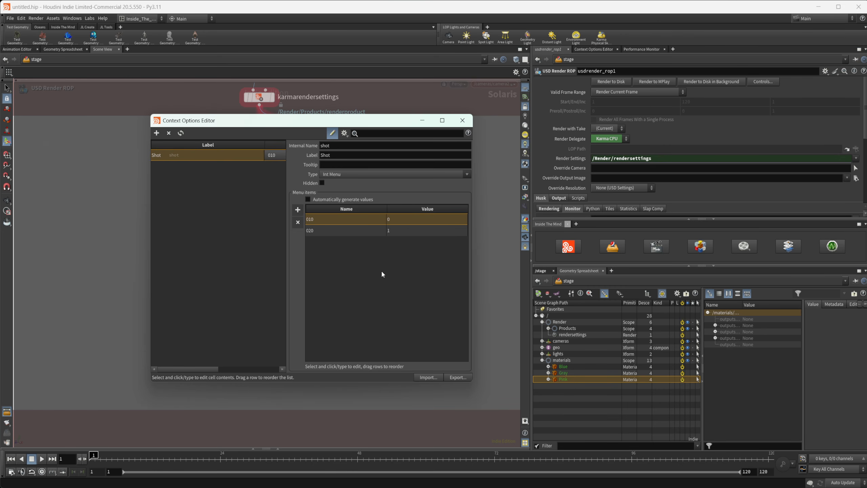
Add a third item to the Shot menu, remove it again, and close the Context Options Editor
{"action": "left_click", "coordinate": [298, 210]}
{"action": "left_click", "coordinate": [320, 242]}
{"action": "left_click", "coordinate": [298, 222]}
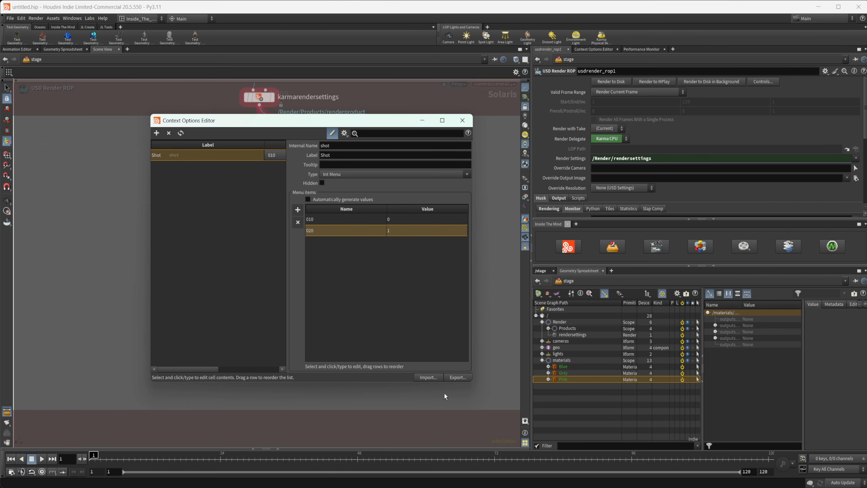
{"action": "left_click", "coordinate": [462, 121]}
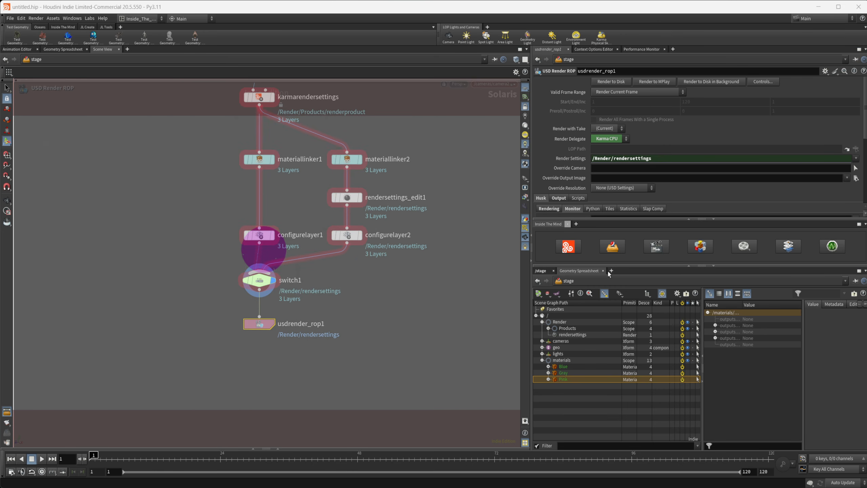
Reopen the Context Options Editor, narrow its window, and set the Shot option to 020
{"action": "left_click", "coordinate": [21, 19]}
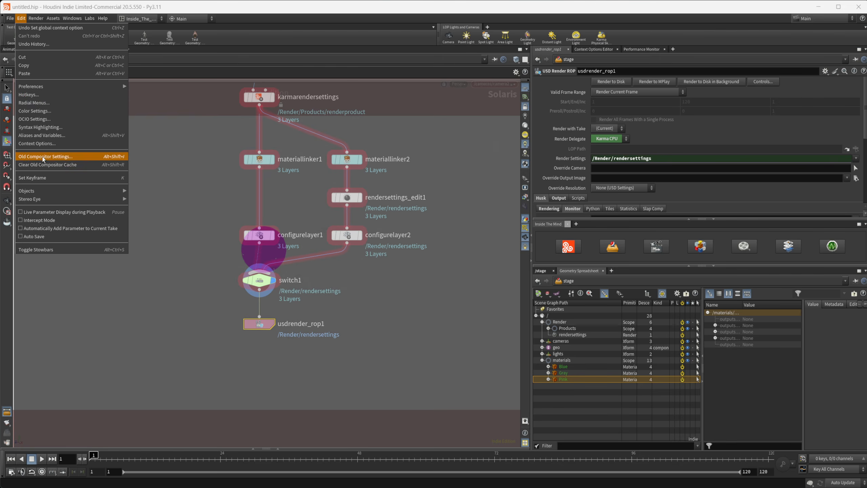
{"action": "left_click", "coordinate": [41, 146]}
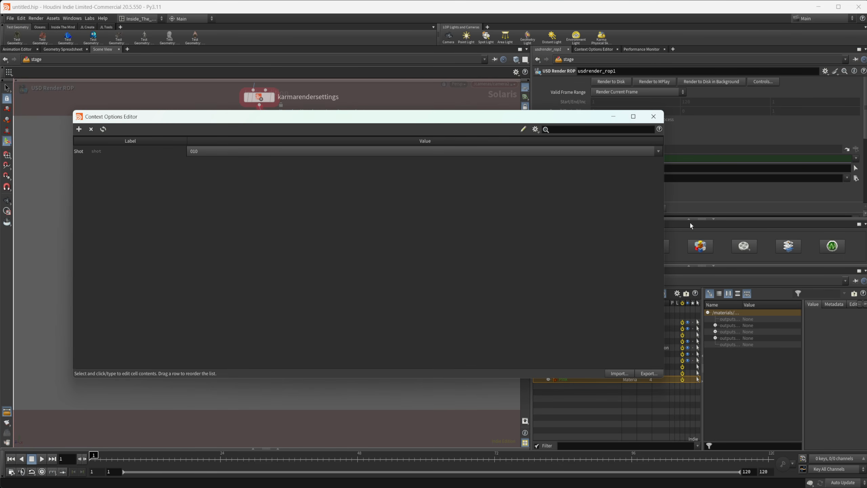
{"action": "left_click_drag", "start_coordinate": [664, 210], "coordinate": [362, 210]}
{"action": "left_click", "coordinate": [216, 151]}
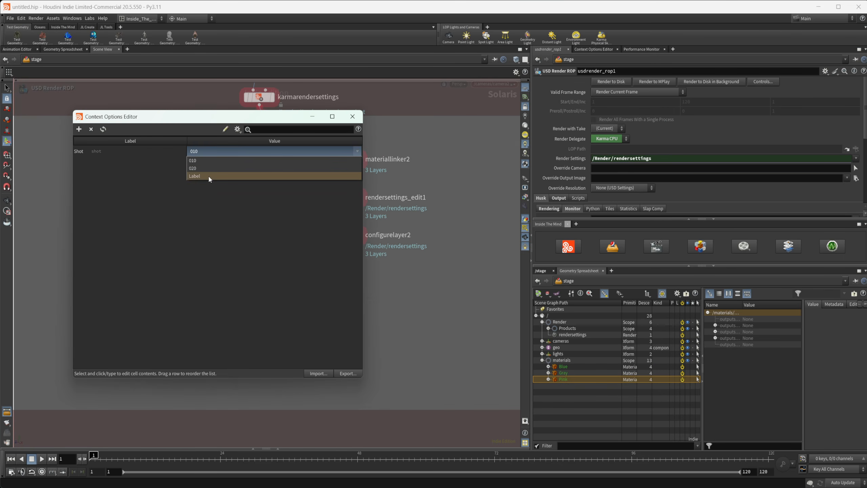
{"action": "left_click", "coordinate": [208, 169]}
Edit the Shot option to delete the leftover "Label" menu item, then leave its edit mode
{"action": "left_click", "coordinate": [98, 151]}
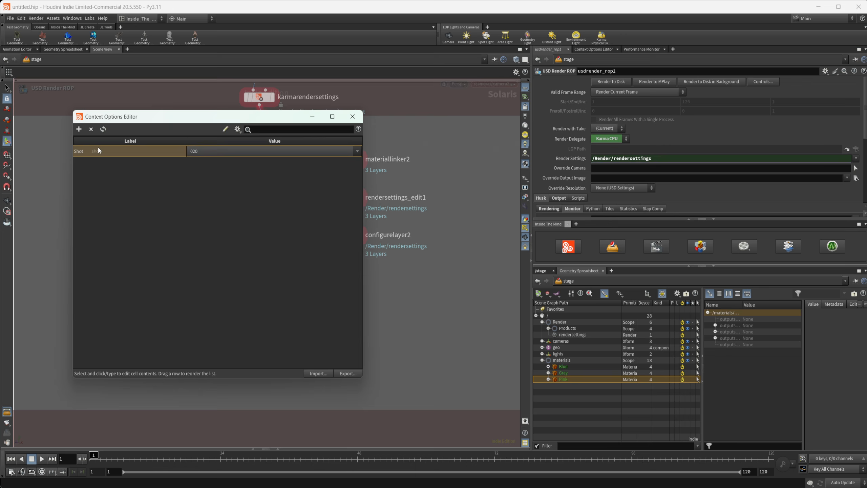
{"action": "left_click", "coordinate": [225, 129]}
{"action": "left_click", "coordinate": [218, 239]}
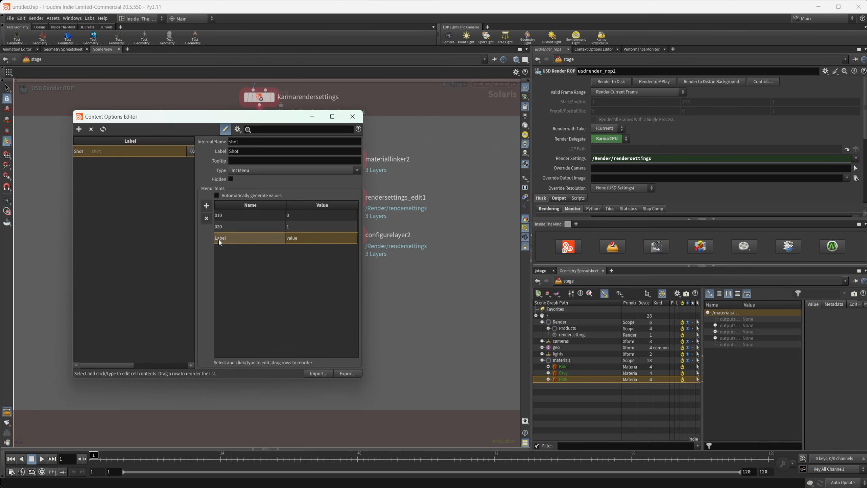
{"action": "left_click", "coordinate": [206, 218]}
{"action": "left_click", "coordinate": [250, 216]}
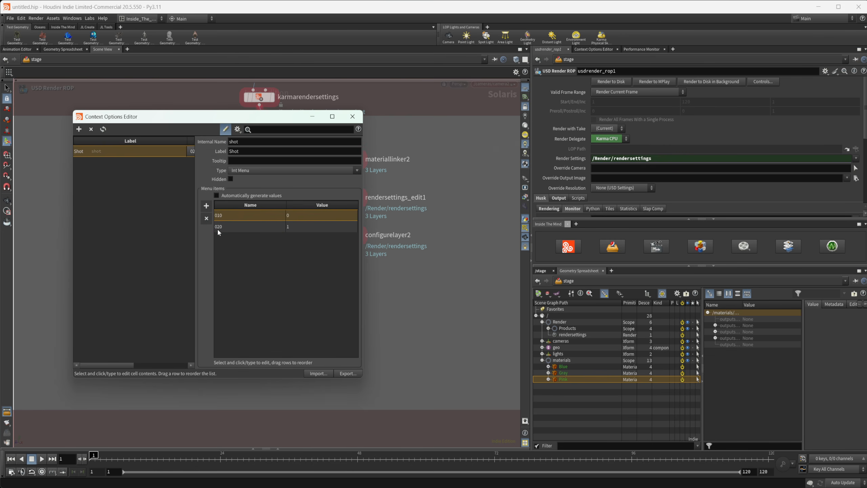
{"action": "left_click", "coordinate": [225, 129]}
Test the Shot menu by switching between 010 and 020, finish on 020, and close the Context Options Editor
{"action": "left_click", "coordinate": [269, 152]}
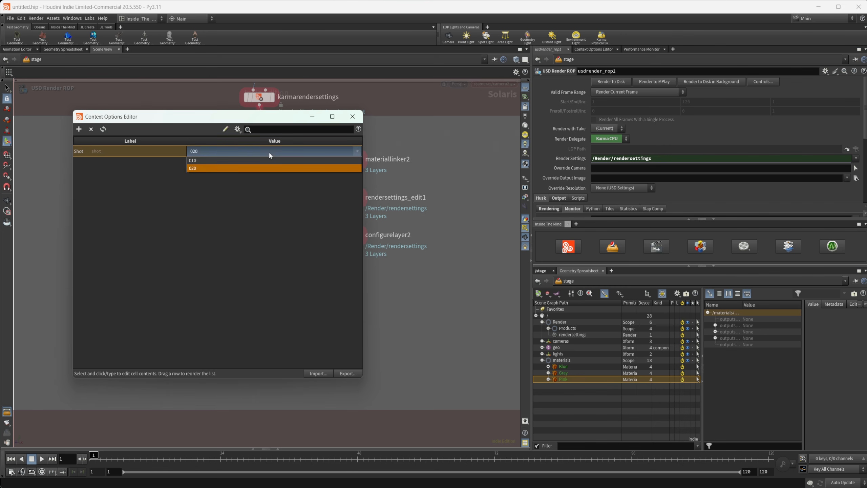
{"action": "left_click", "coordinate": [268, 153]}
{"action": "left_click", "coordinate": [236, 151]}
{"action": "left_click", "coordinate": [227, 160]}
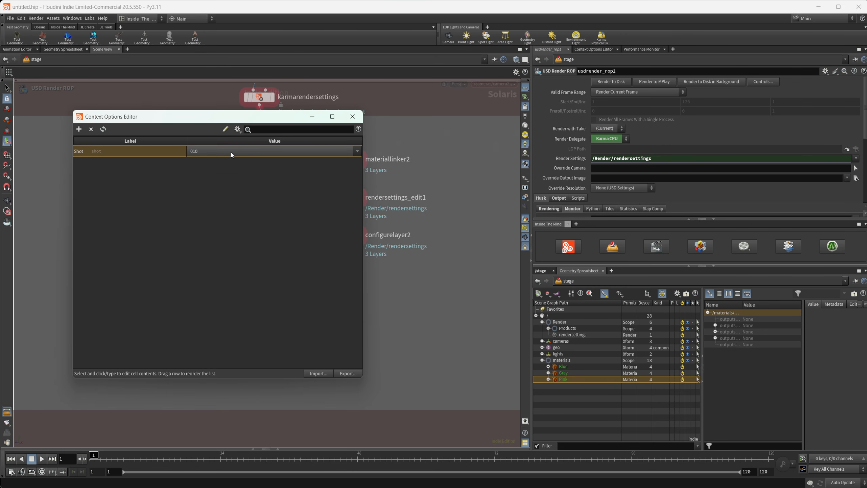
{"action": "left_click", "coordinate": [234, 151]}
{"action": "left_click", "coordinate": [227, 167]}
{"action": "left_click", "coordinate": [220, 154]}
{"action": "left_click", "coordinate": [215, 169]}
{"action": "left_click", "coordinate": [357, 121]}
Dock the Context Options Editor as a new pane tab beside the Geometry Spreadsheet and select 020 for Shot
{"action": "left_click", "coordinate": [611, 271]}
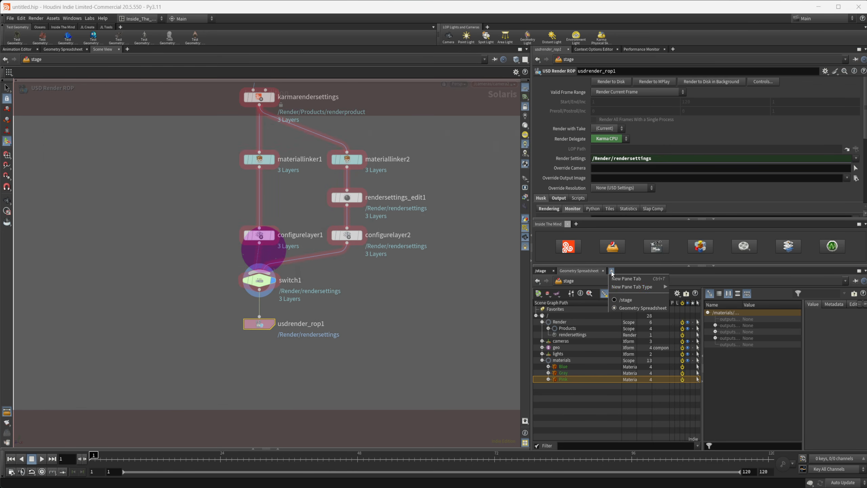
{"action": "mouse_move", "coordinate": [627, 288]}
{"action": "mouse_move", "coordinate": [706, 143]}
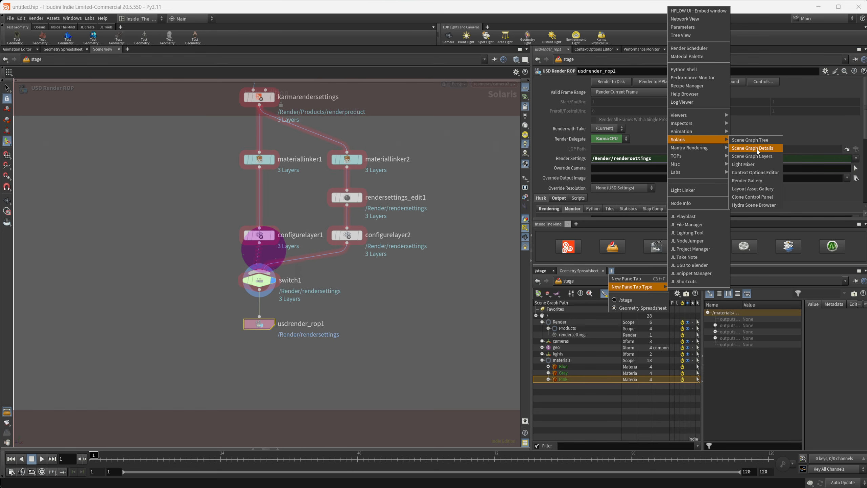
{"action": "left_click", "coordinate": [758, 173]}
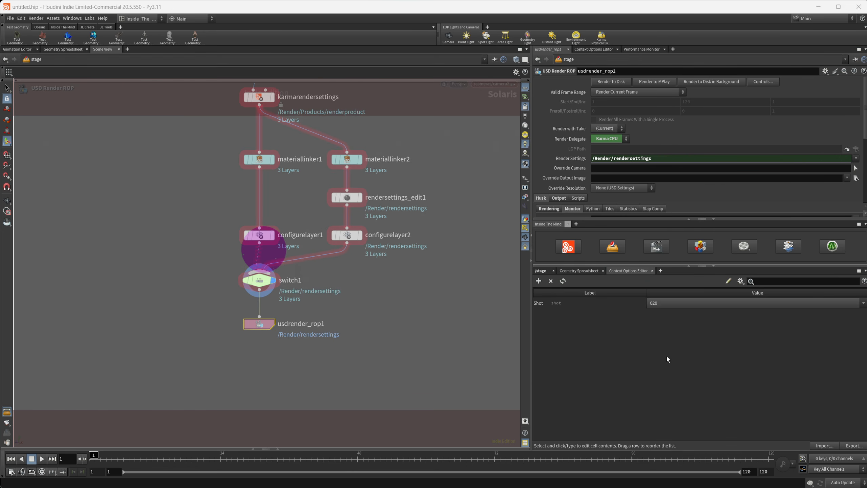
{"action": "left_click", "coordinate": [661, 303]}
{"action": "left_click", "coordinate": [656, 321]}
{"action": "middle_click_drag", "start_coordinate": [364, 321], "coordinate": [396, 340]}
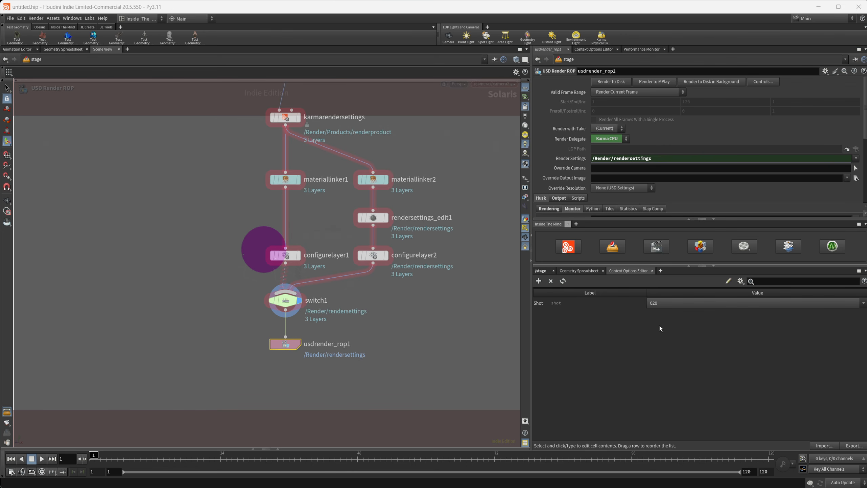
{"action": "left_click", "coordinate": [680, 301]}
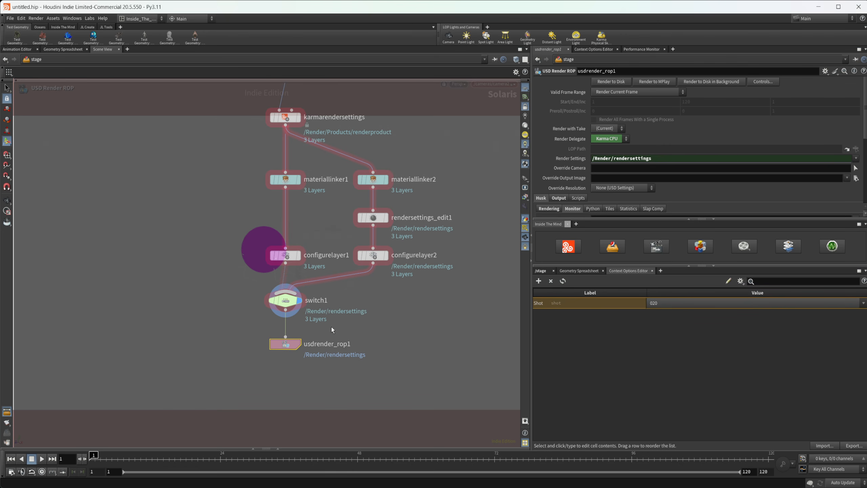
{"action": "left_click", "coordinate": [286, 299]}
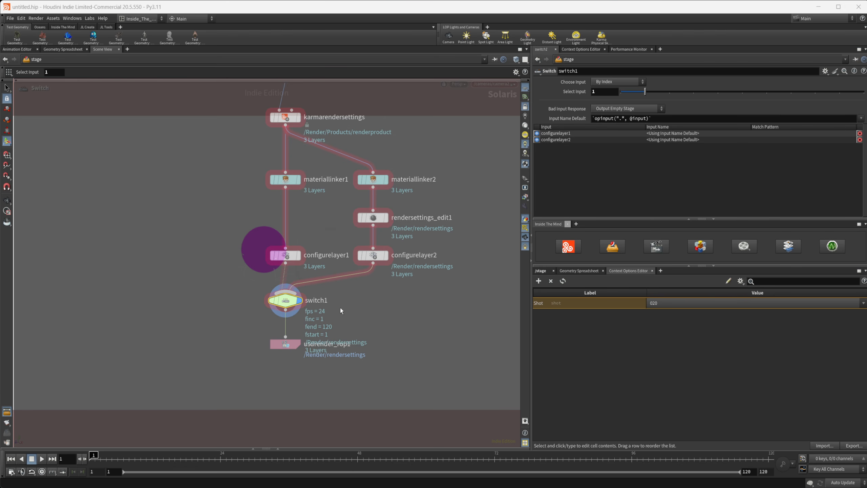
{"action": "left_click", "coordinate": [603, 94]}
{"action": "type", "text": "@Sh"}
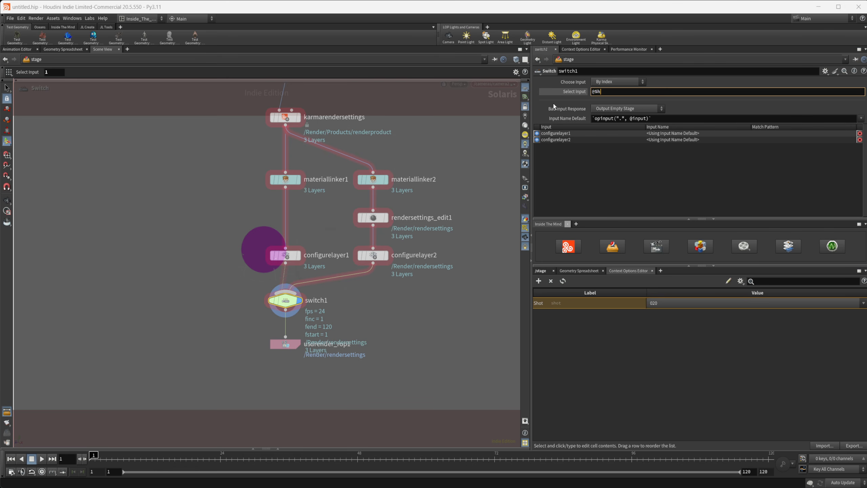
{"action": "type", "text": "ot"}
{"action": "key", "text": "Return"}
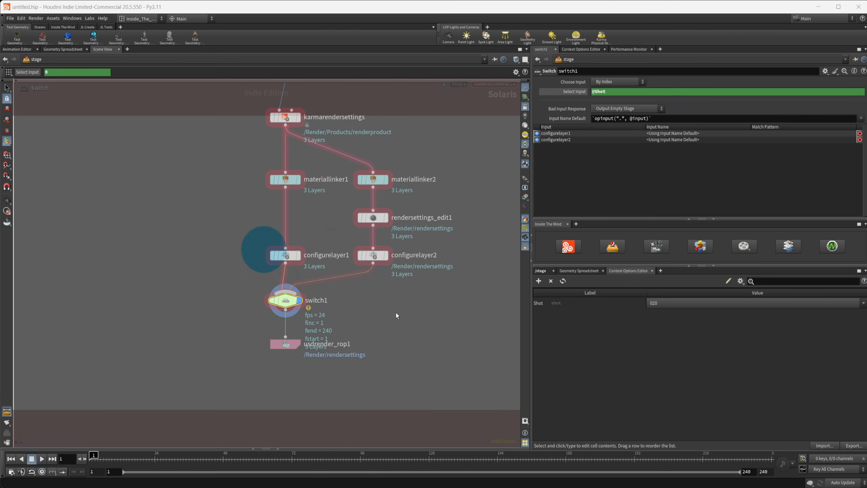
Set the Shot context option to 010 to test whether switch1 follows it
{"action": "middle_click_drag", "start_coordinate": [351, 321], "coordinate": [316, 322]}
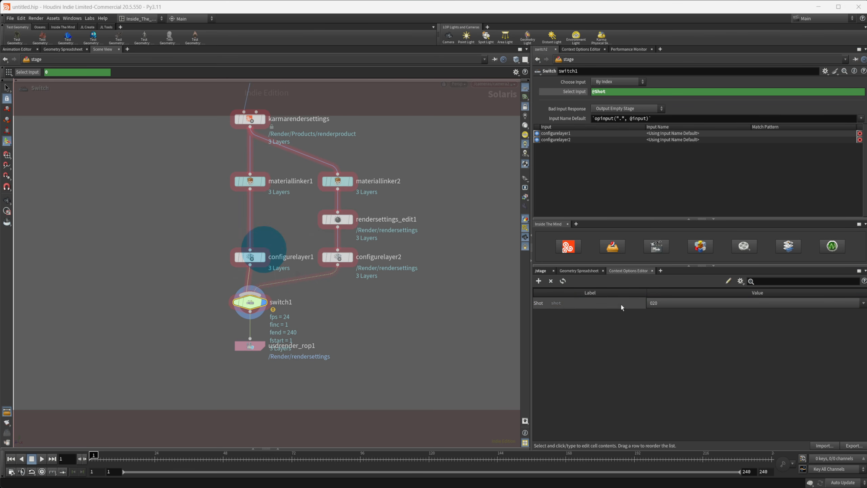
{"action": "left_click", "coordinate": [657, 305]}
{"action": "left_click", "coordinate": [660, 310]}
{"action": "middle_click_drag", "start_coordinate": [344, 322], "coordinate": [368, 324]}
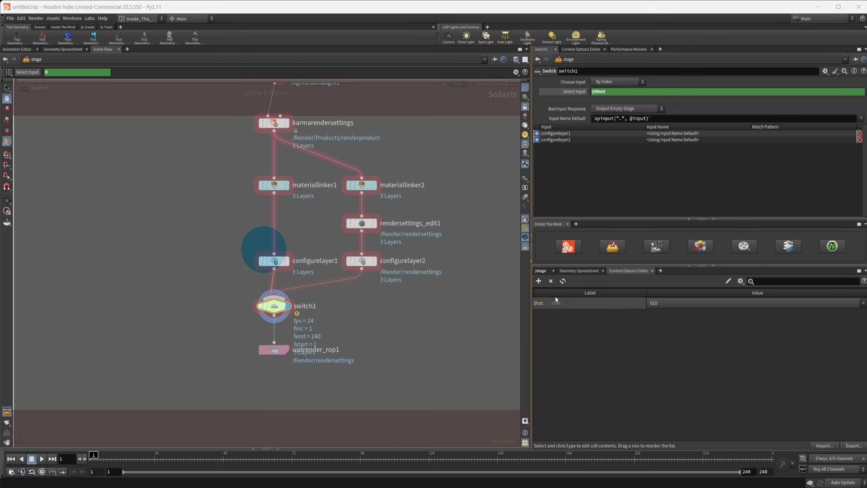
{"action": "left_click", "coordinate": [667, 302]}
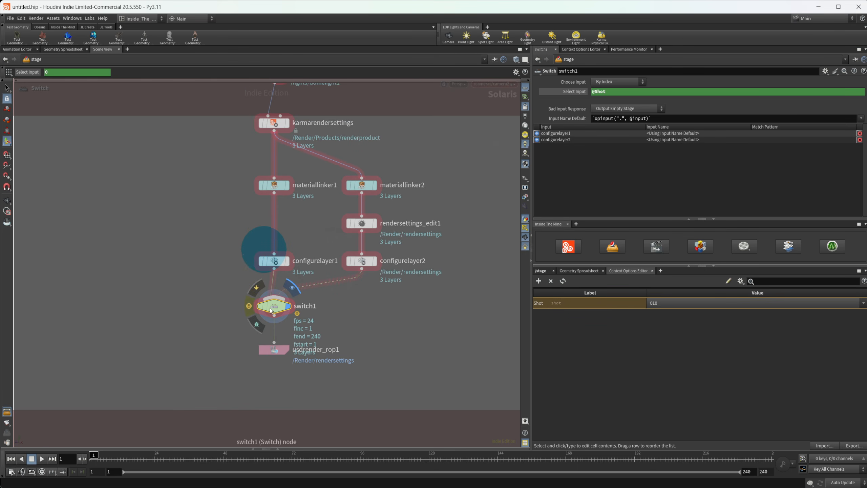
Show the evaluated Select Input value of switch1 and examine the warning in its node info
{"action": "left_click", "coordinate": [560, 93]}
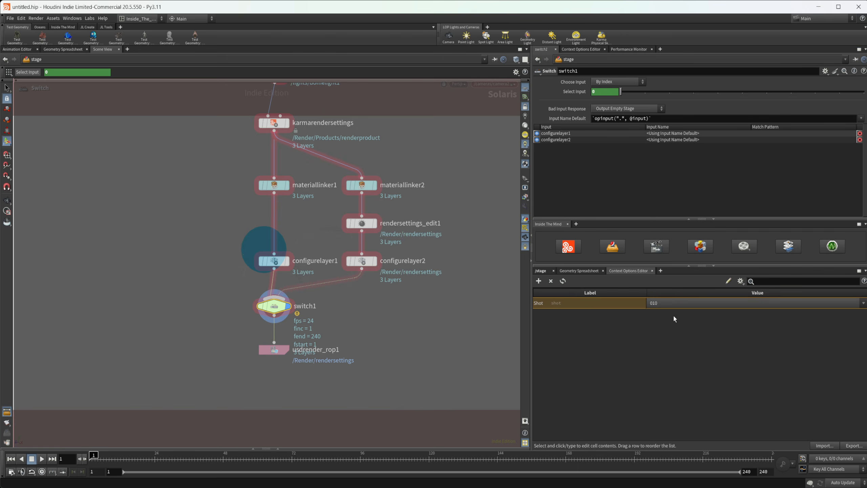
{"action": "left_click", "coordinate": [254, 306]}
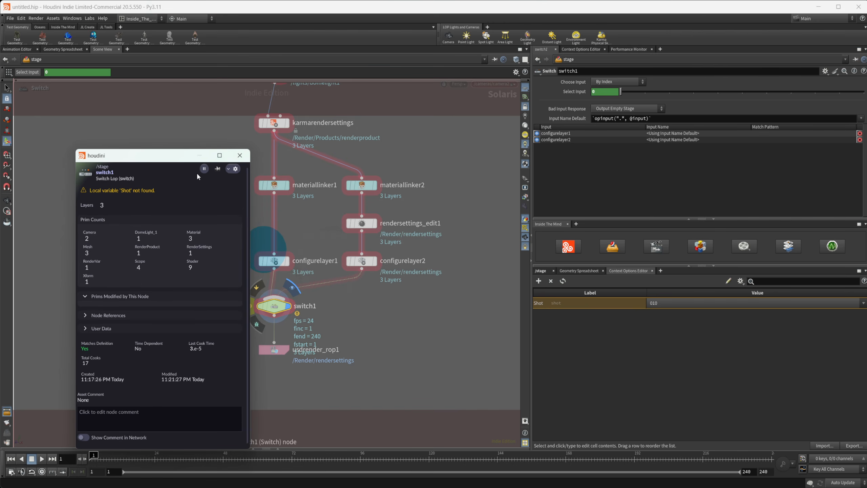
{"action": "left_click", "coordinate": [237, 155]}
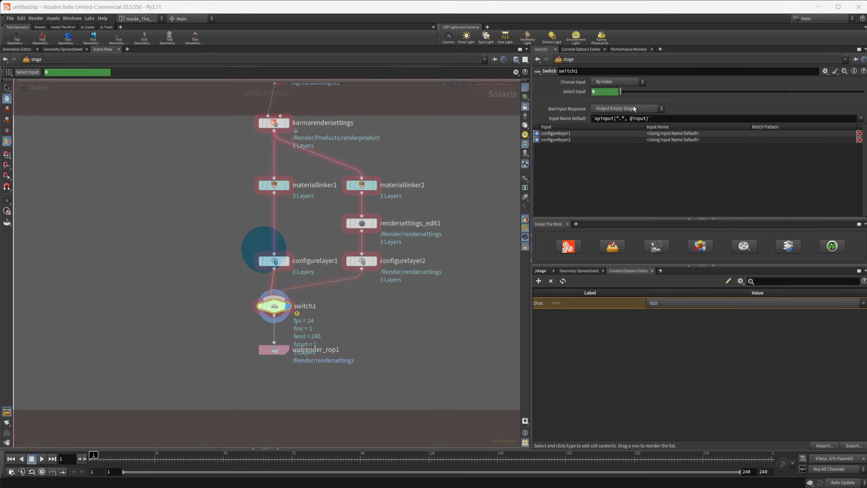
{"action": "left_click", "coordinate": [575, 93]}
{"action": "left_click", "coordinate": [598, 91]}
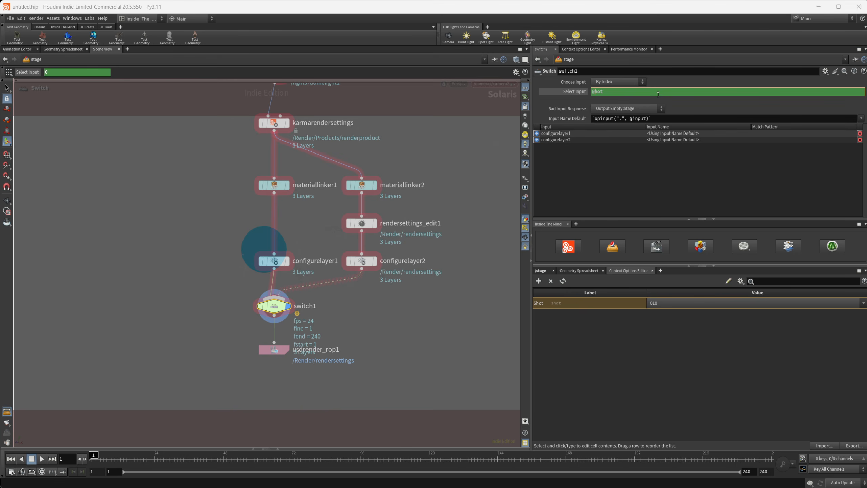
{"action": "type", "text": "s"}
{"action": "key", "text": "Return"}
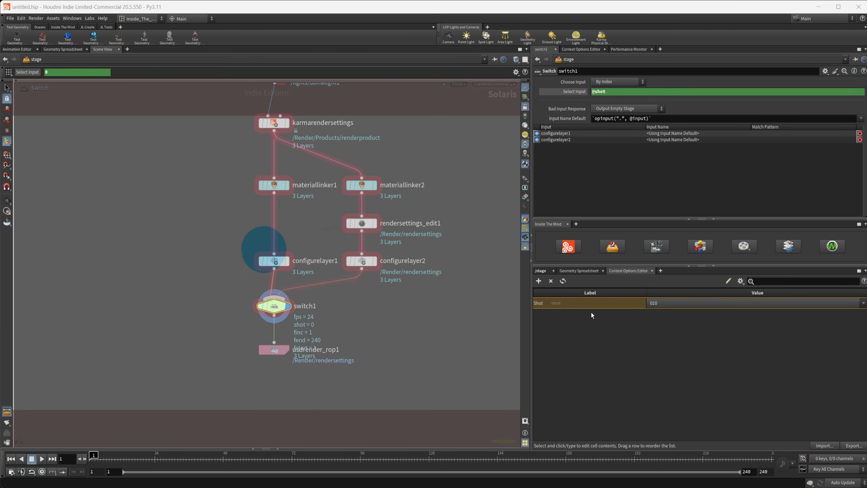
Switch the Shot option to 020, back to 010, and again to 020 to test the render variations
{"action": "left_click", "coordinate": [668, 303]}
{"action": "left_click", "coordinate": [669, 319]}
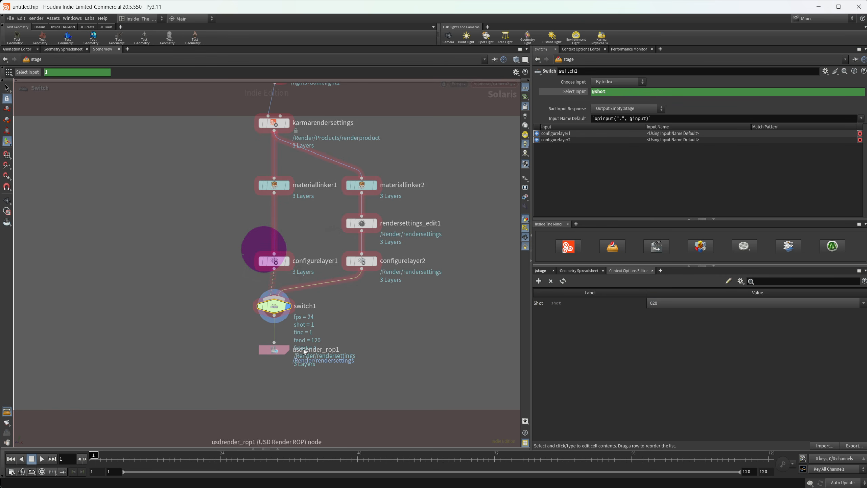
{"action": "left_click", "coordinate": [680, 303]}
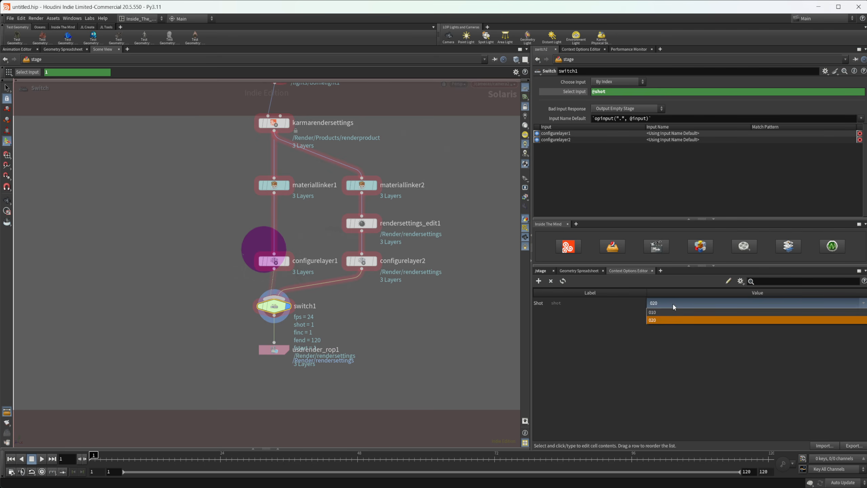
{"action": "left_click", "coordinate": [664, 311]}
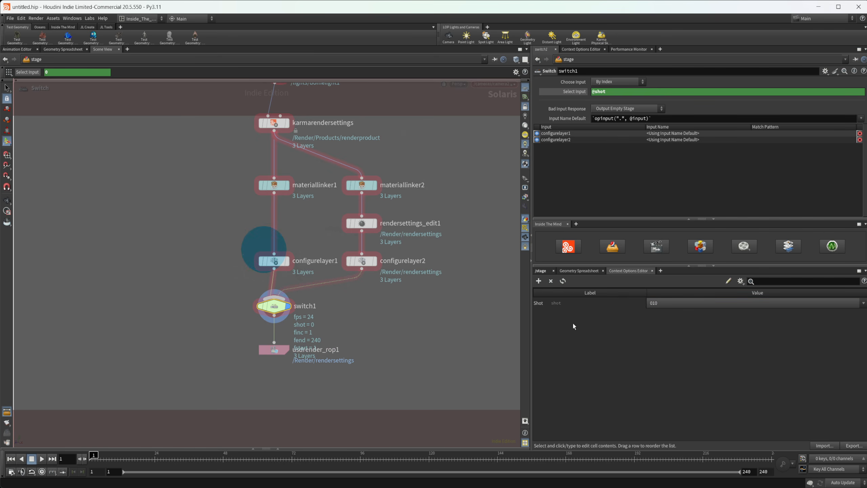
{"action": "left_click", "coordinate": [664, 303]}
{"action": "left_click", "coordinate": [657, 322]}
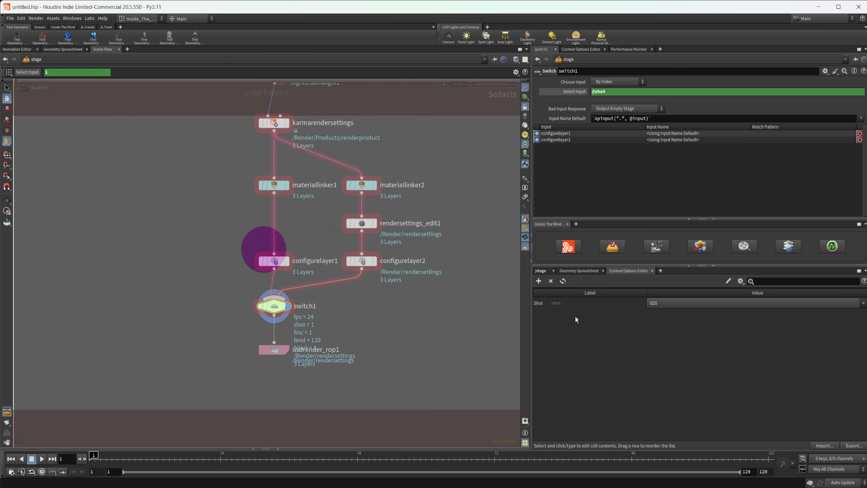
{"action": "left_click", "coordinate": [541, 282]}
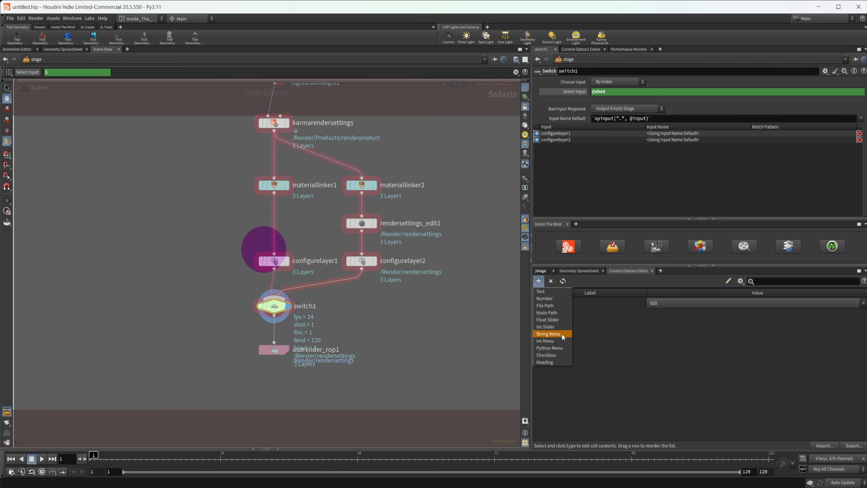
{"action": "left_click", "coordinate": [602, 354]}
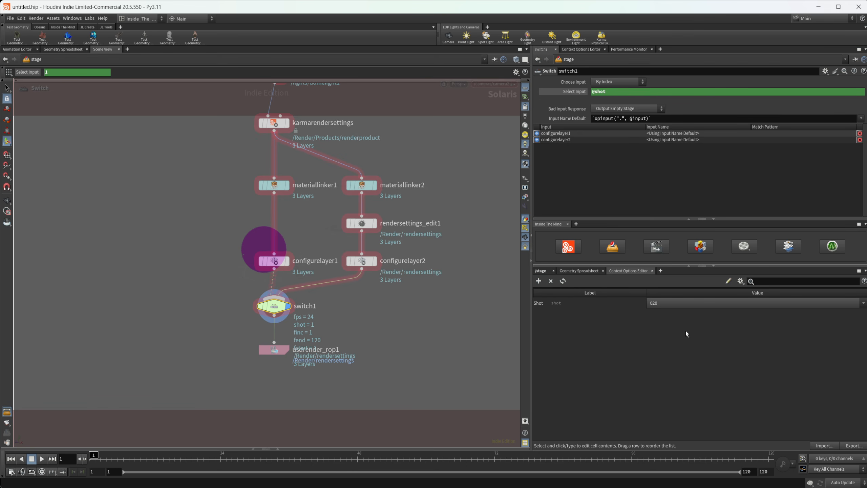
Select configurelayer2 to review its start and end time parameters and its place in the network
{"action": "middle_click_drag", "start_coordinate": [455, 350], "coordinate": [460, 362]}
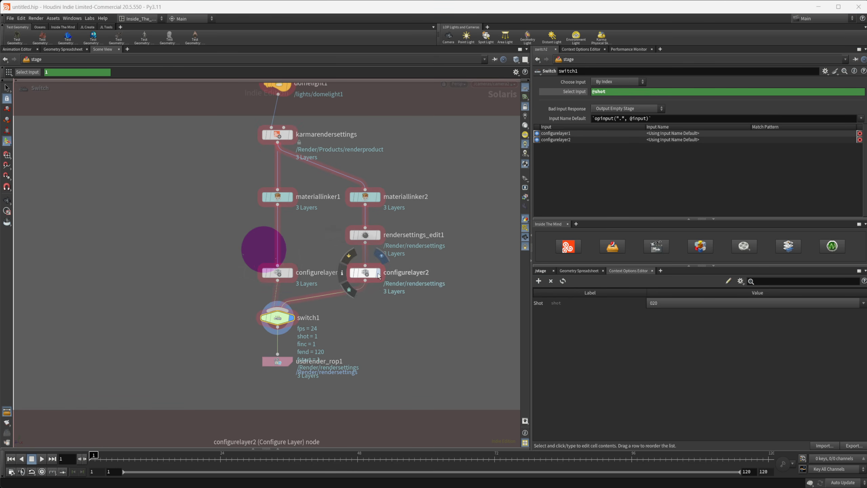
{"action": "left_click", "coordinate": [365, 273]}
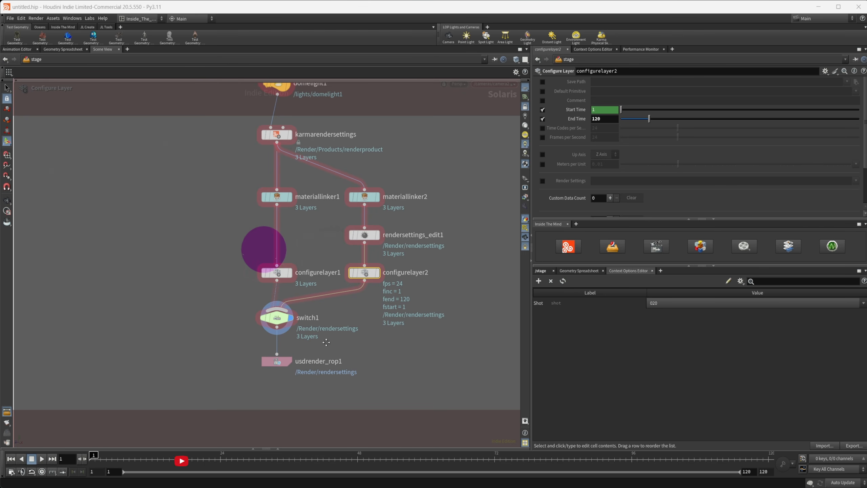
{"action": "middle_click_drag", "start_coordinate": [326, 341], "coordinate": [303, 340]}
{"action": "scroll", "coordinate": [400, 316], "scroll_direction": "down", "scroll_amount": 2}
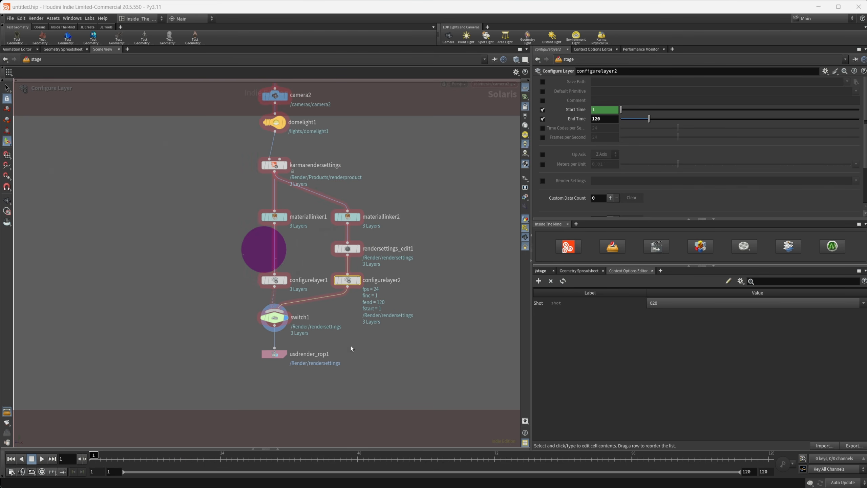